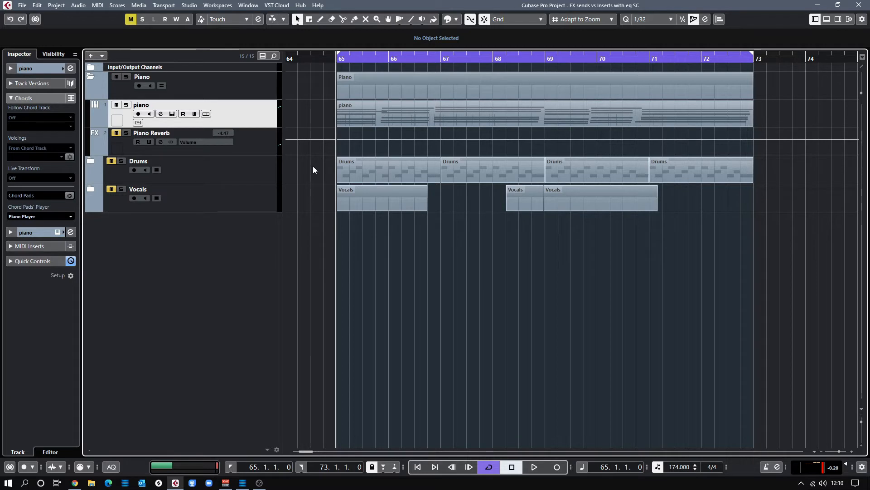
Review the EQ curve of the piano track's first Frequency insert, close the editors and play the piano loop without reverb.
{"action": "left_click", "coordinate": [161, 114]}
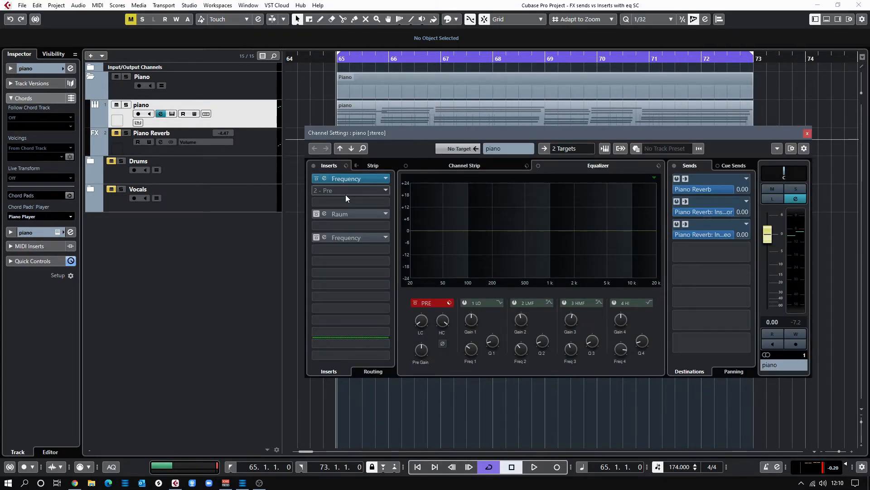
{"action": "left_click", "coordinate": [350, 178]}
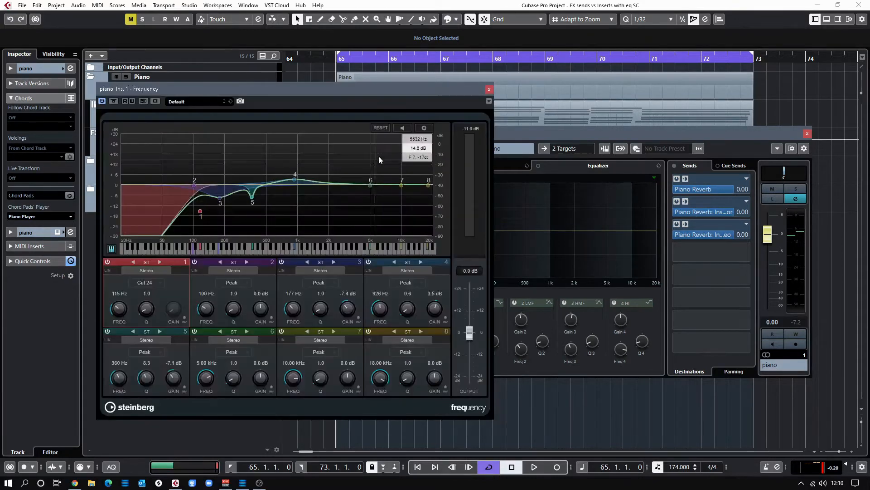
{"action": "left_click", "coordinate": [489, 90]}
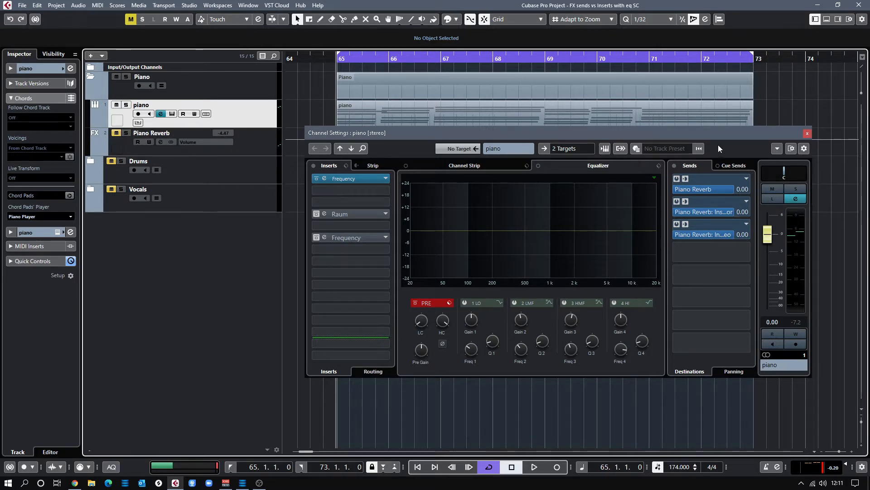
{"action": "left_click", "coordinate": [807, 134]}
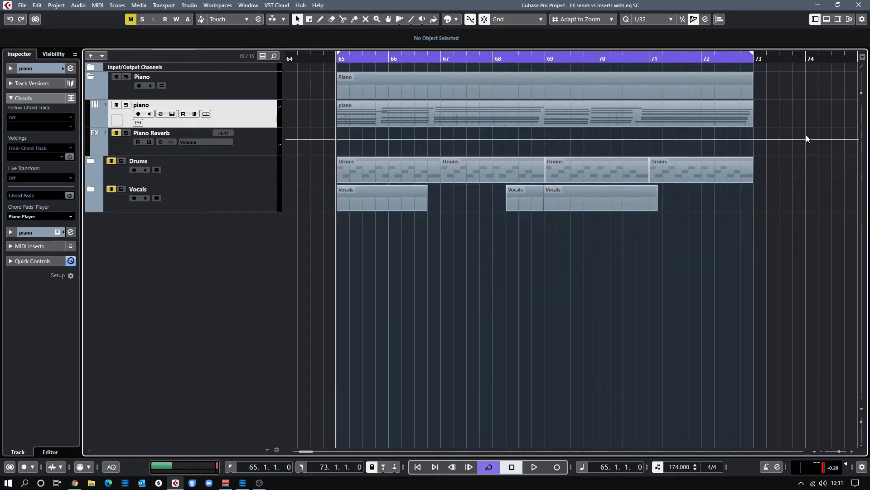
{"action": "key", "text": "space"}
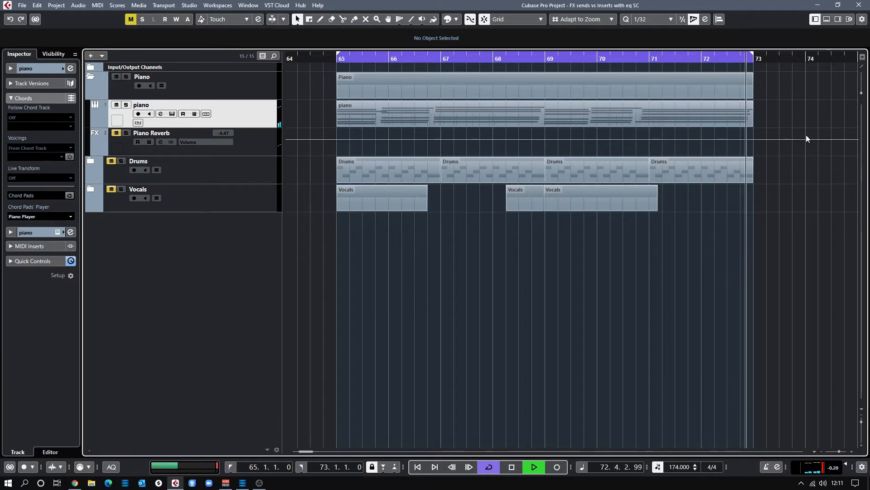
{"action": "key", "text": "space"}
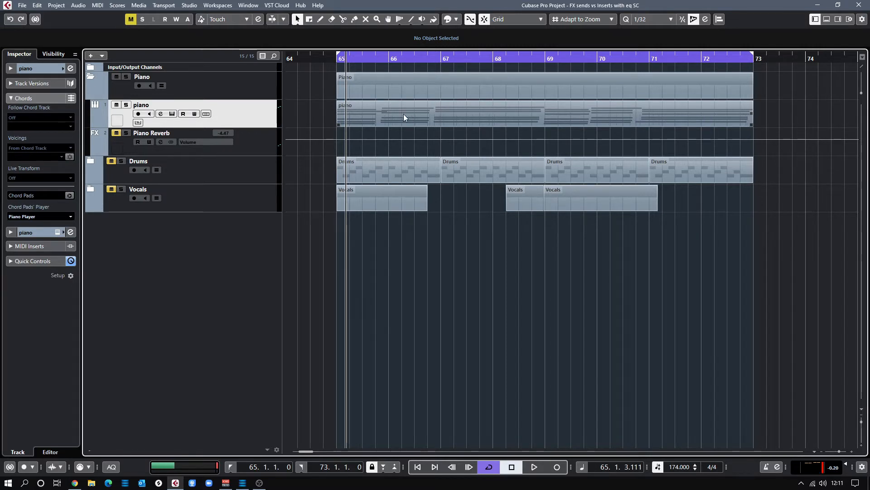
Turn off the bypass of the Raum reverb insert on the piano track and play the loop through it.
{"action": "left_click", "coordinate": [161, 114]}
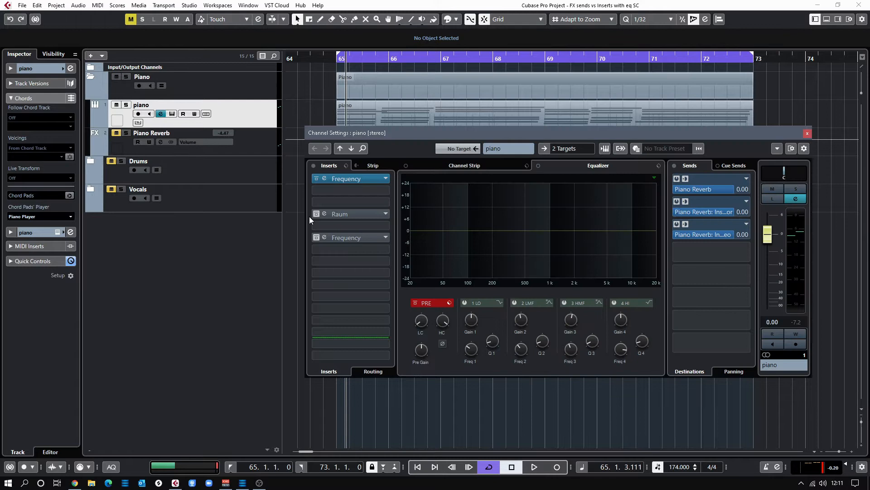
{"action": "left_click", "coordinate": [347, 214]}
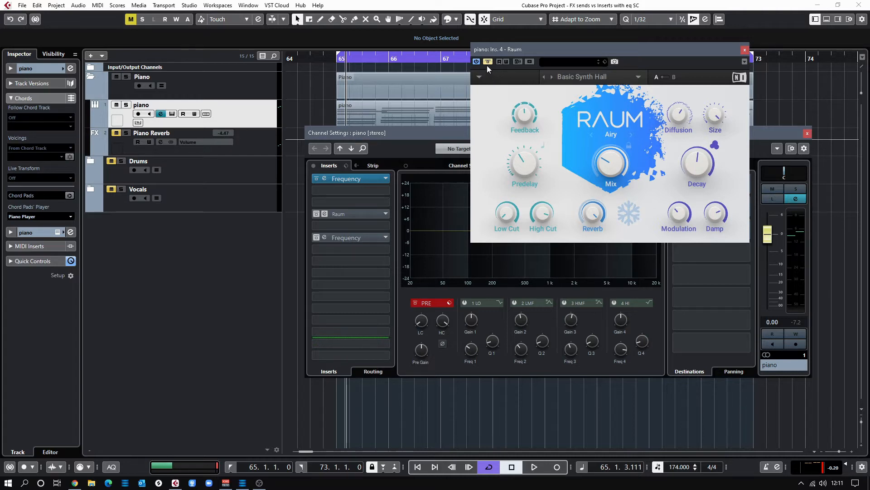
{"action": "left_click", "coordinate": [488, 62]}
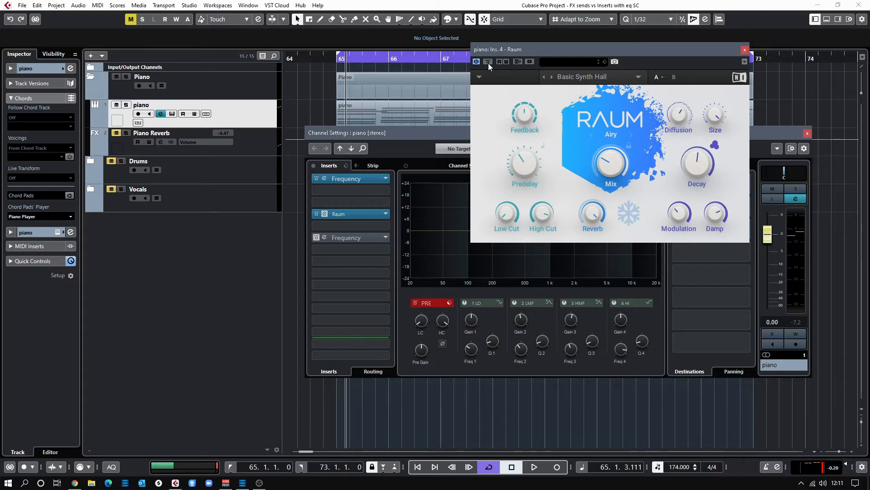
{"action": "key", "text": "space"}
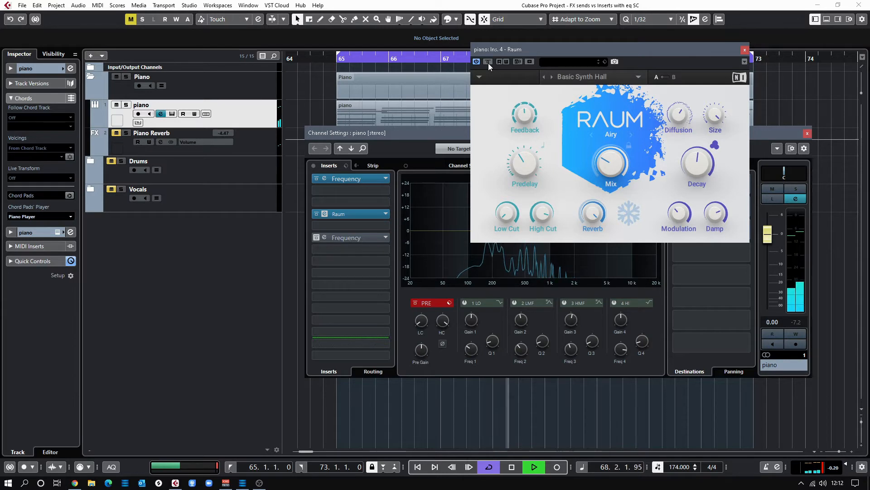
{"action": "key", "text": "space"}
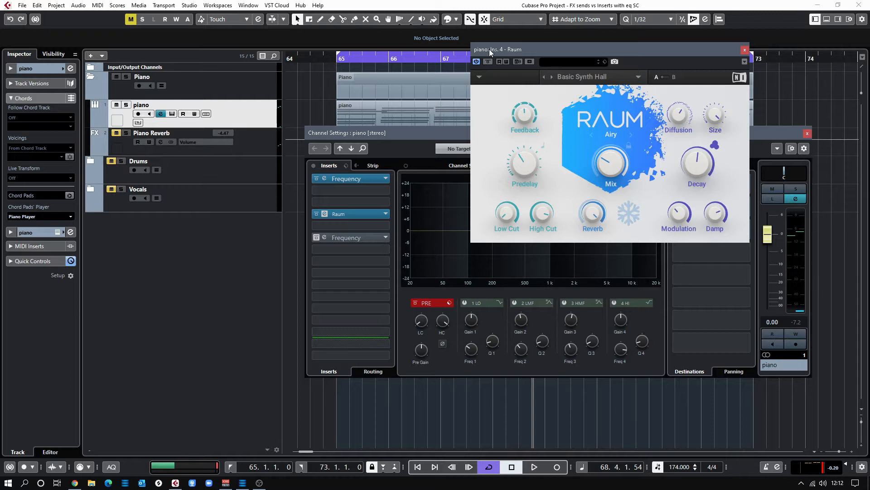
Reposition the Raum editor to uncover the piano channel's inserts and play the loop again with the reverb active.
{"action": "left_click_drag", "start_coordinate": [489, 49], "coordinate": [466, 134]}
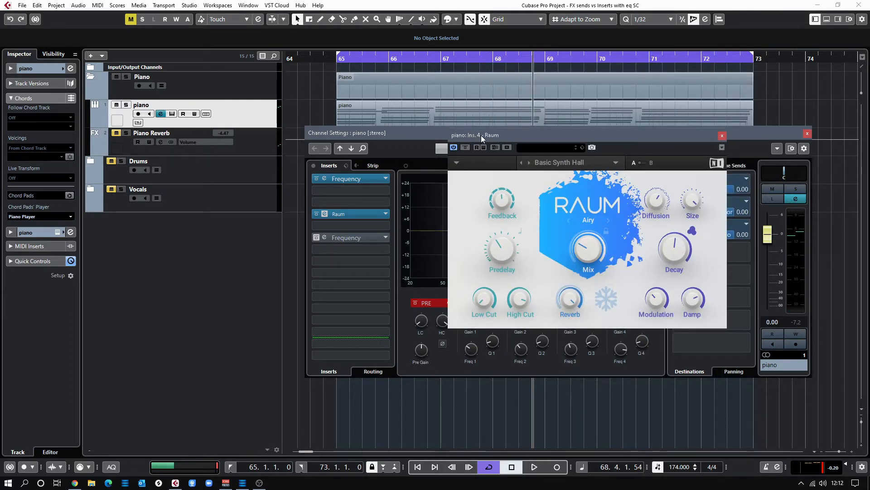
{"action": "left_click_drag", "start_coordinate": [480, 135], "coordinate": [471, 81]}
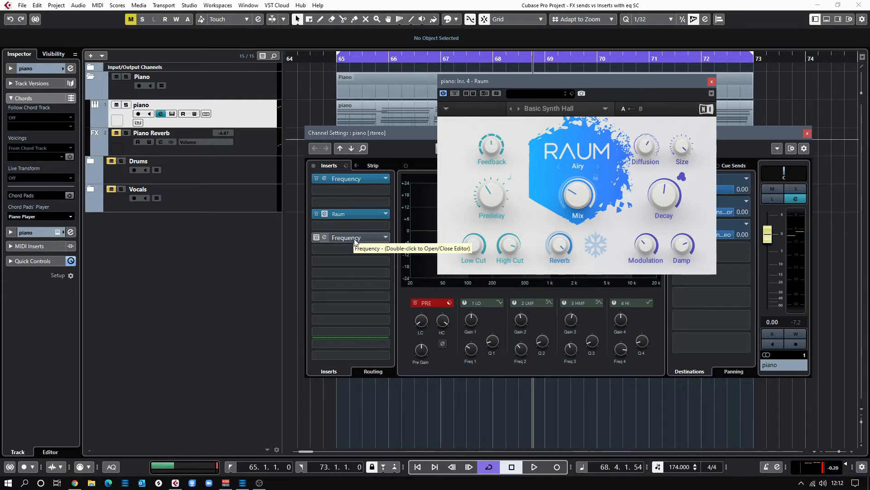
{"action": "key", "text": "space"}
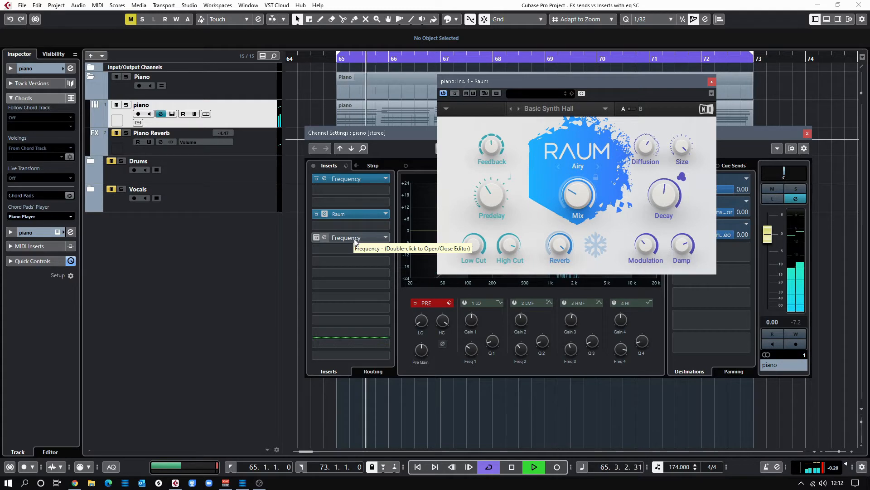
{"action": "key", "text": "space"}
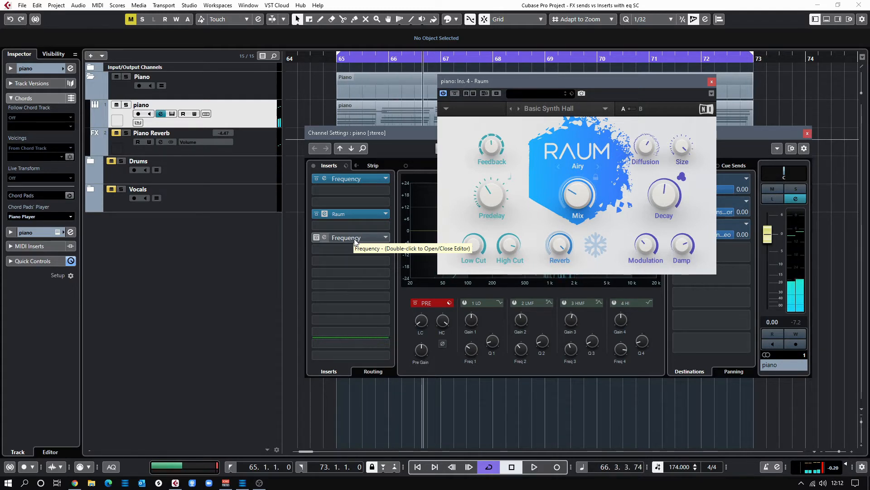
Inspect the EQ curve of the bypassed Frequency insert in slot 6 of the piano channel and close its editor.
{"action": "left_click", "coordinate": [409, 132]}
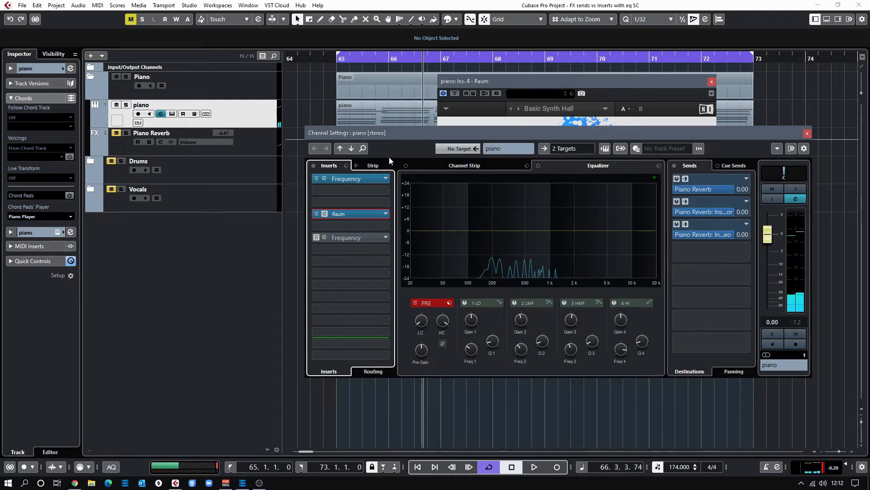
{"action": "double_click", "coordinate": [354, 238]}
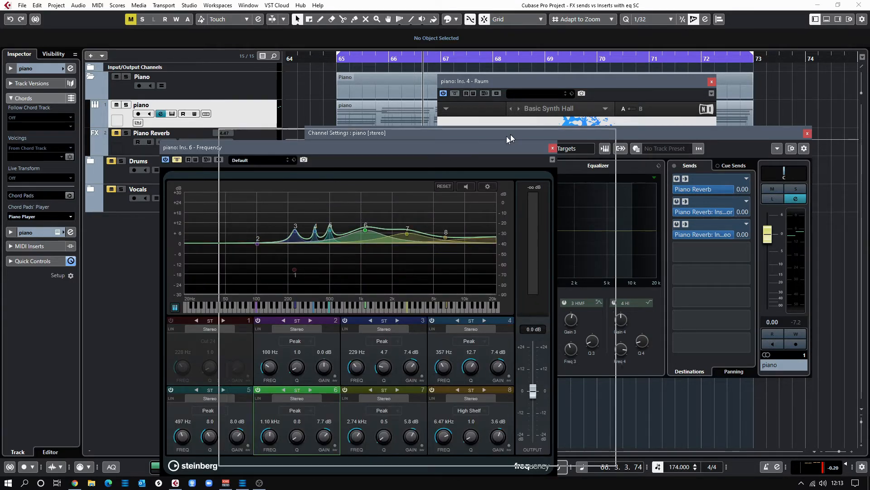
{"action": "left_click_drag", "start_coordinate": [504, 147], "coordinate": [569, 133]}
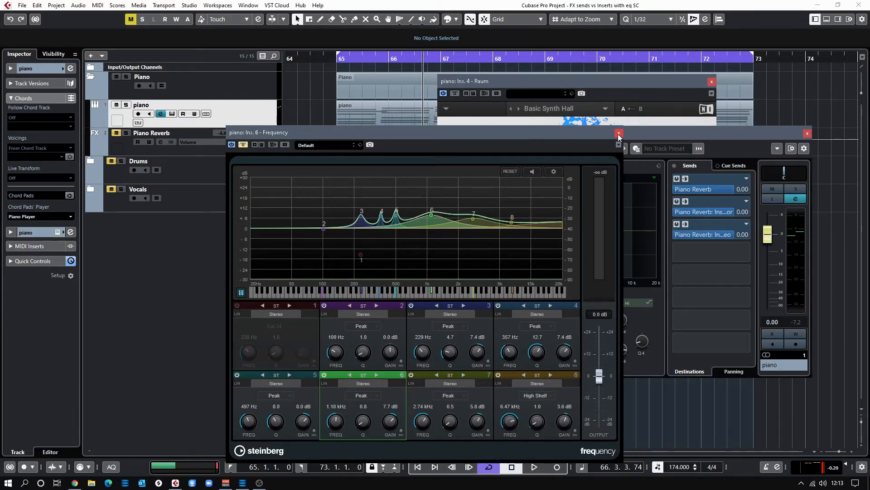
{"action": "left_click", "coordinate": [619, 134]}
Insert a Frequency EQ in slot 5 of the piano channel, directly after Raum.
{"action": "left_click", "coordinate": [384, 225]}
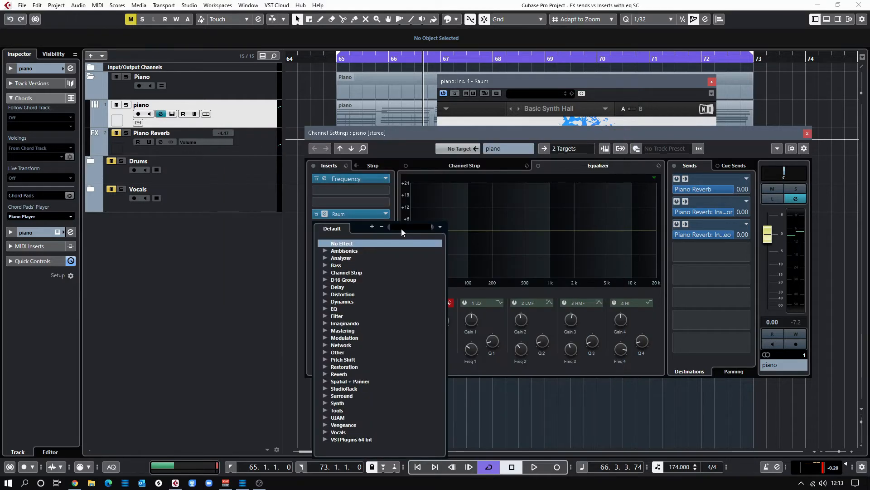
{"action": "type", "text": "eq"}
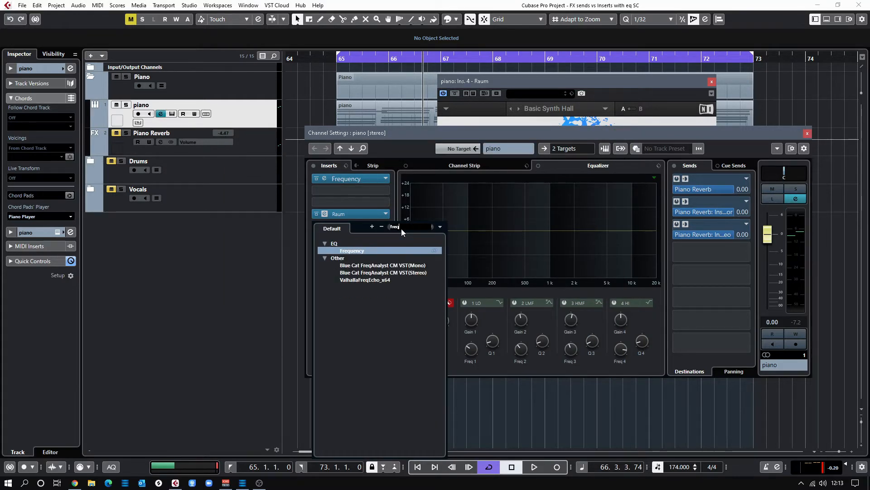
{"action": "left_click", "coordinate": [361, 251]}
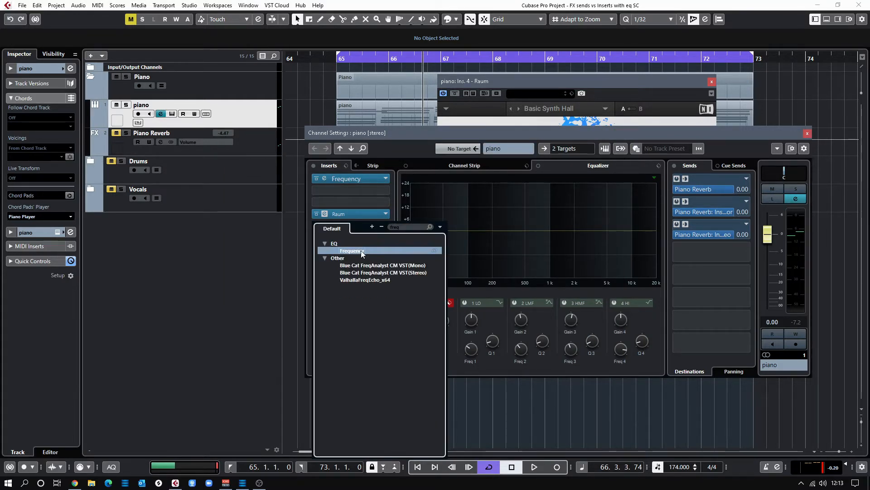
{"action": "left_click_drag", "start_coordinate": [421, 105], "coordinate": [460, 69]}
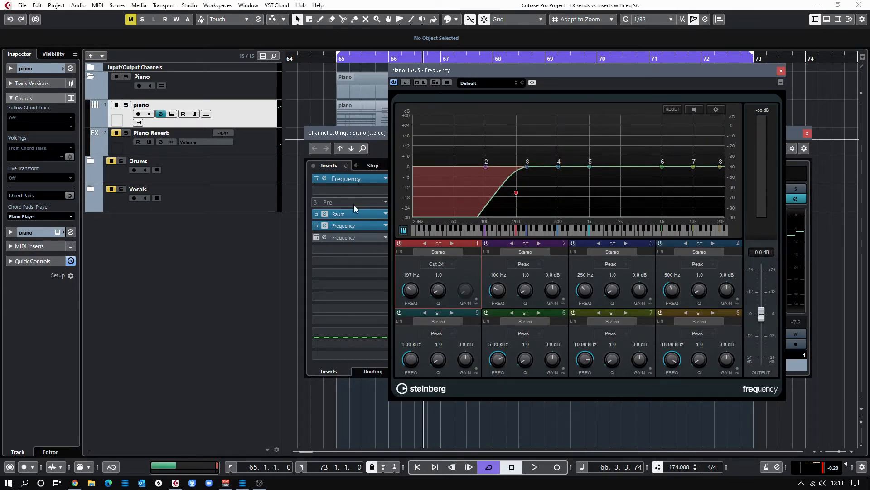
During playback, set the new EQ's band 3 to 205 Hz, Q 2.5 and -3.7 dB, and the band 1 Cut 24 filter to 309 Hz.
{"action": "key", "text": "space"}
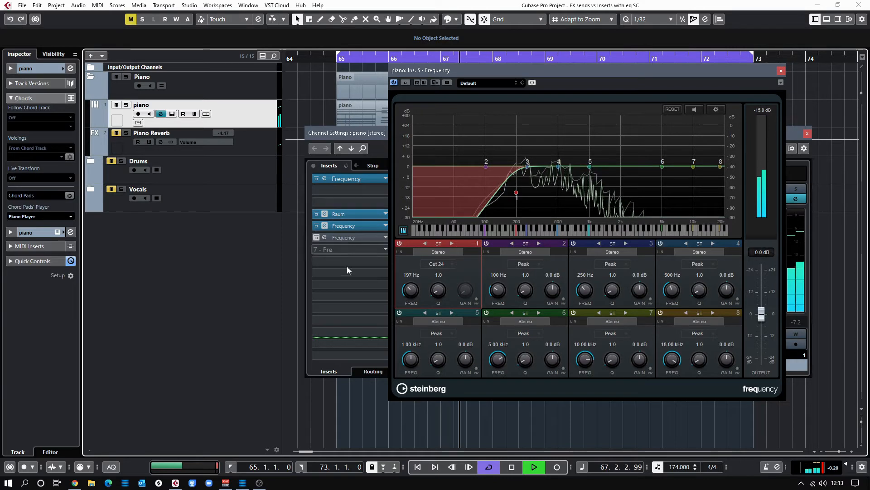
{"action": "mouse_move", "coordinate": [418, 289]}
{"action": "left_mouse_down"}
{"action": "mouse_move", "coordinate": [420, 317]}
{"action": "mouse_move", "coordinate": [421, 294]}
{"action": "left_mouse_up"}
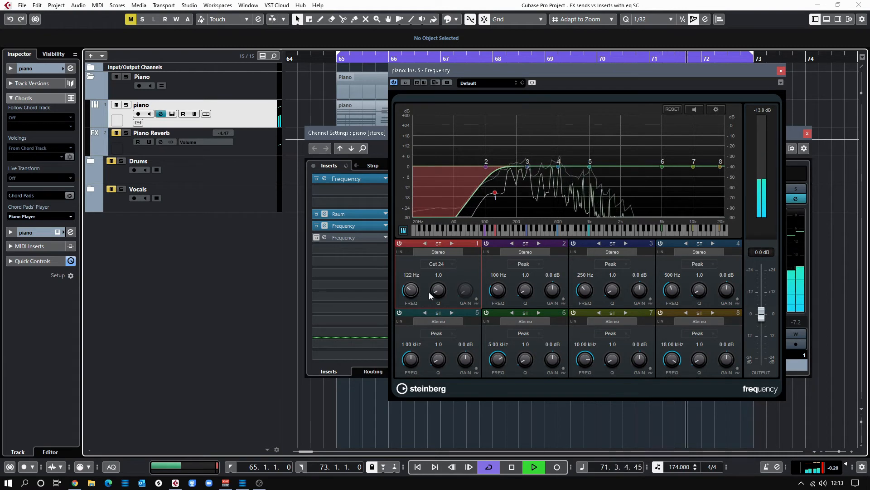
{"action": "left_click_drag", "start_coordinate": [527, 167], "coordinate": [532, 173]}
{"action": "left_click_drag", "start_coordinate": [616, 290], "coordinate": [616, 283]}
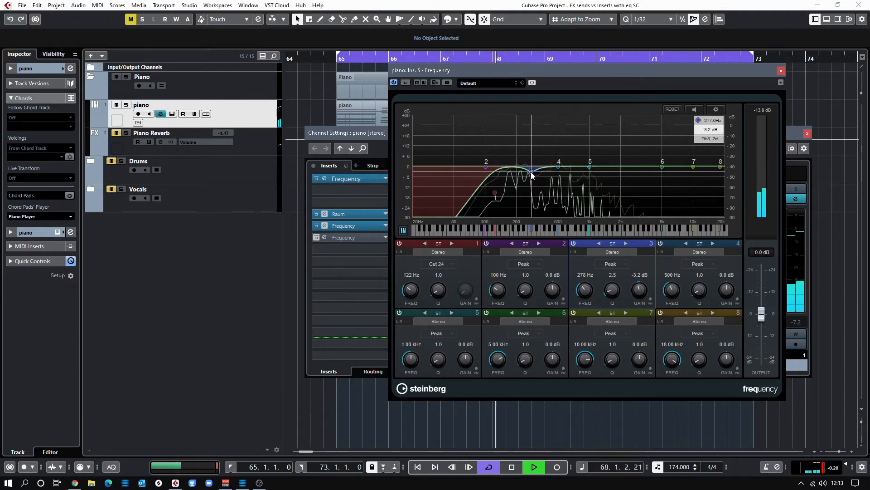
{"action": "left_click_drag", "start_coordinate": [531, 173], "coordinate": [519, 173]}
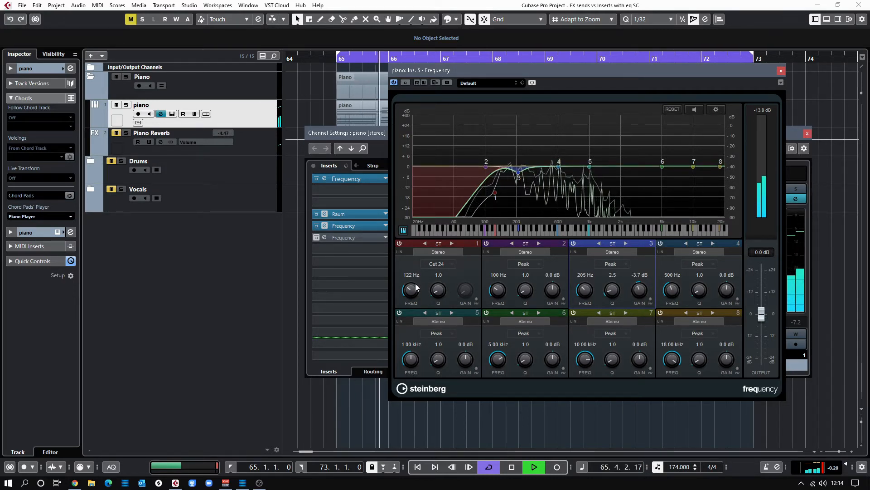
{"action": "left_click_drag", "start_coordinate": [412, 293], "coordinate": [414, 287]}
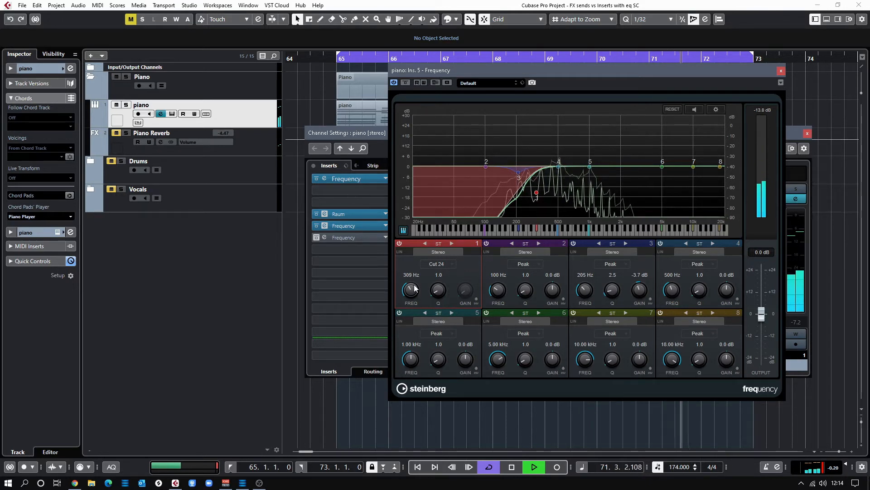
Close the slot 5 Frequency editor and remove that EQ from the piano channel.
{"action": "left_click", "coordinate": [780, 72]}
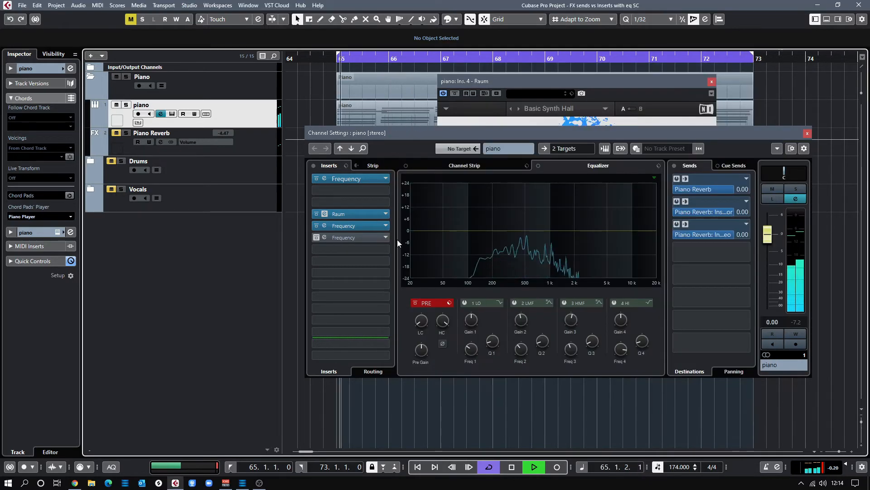
{"action": "left_click", "coordinate": [385, 226]}
{"action": "left_click", "coordinate": [347, 244]}
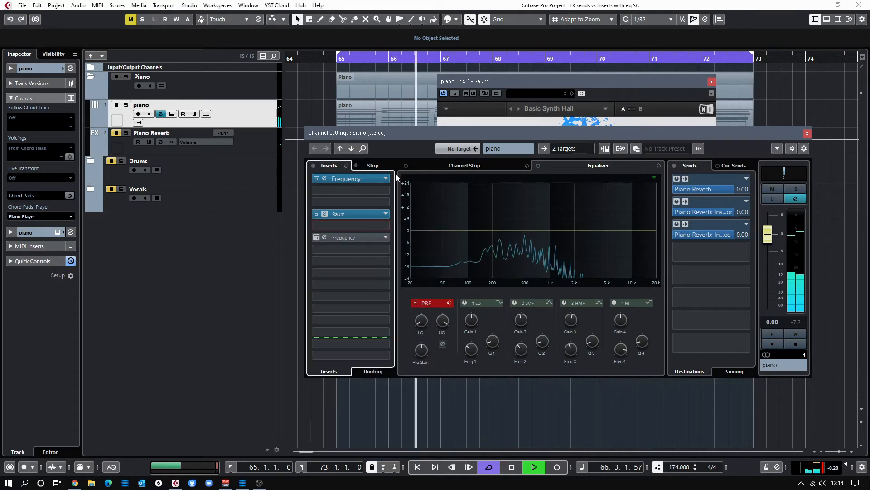
Bypass the piano channel's Raum insert, stop playback and close the channel settings and Raum editor.
{"action": "left_click", "coordinate": [316, 214]}
{"action": "left_click", "coordinate": [807, 133]}
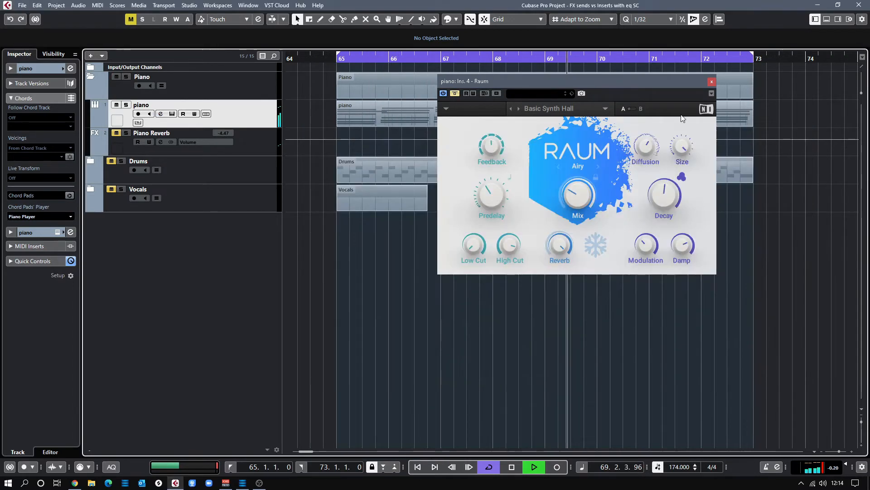
{"action": "key", "text": "space"}
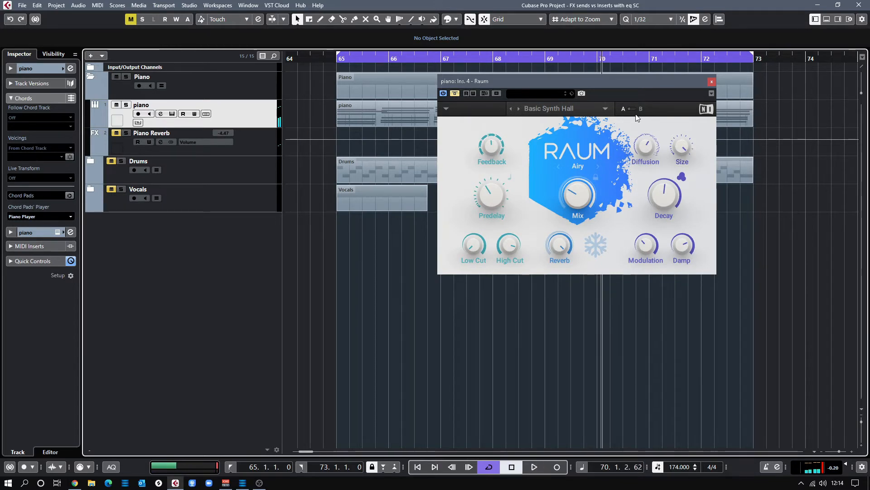
{"action": "left_click", "coordinate": [712, 82]}
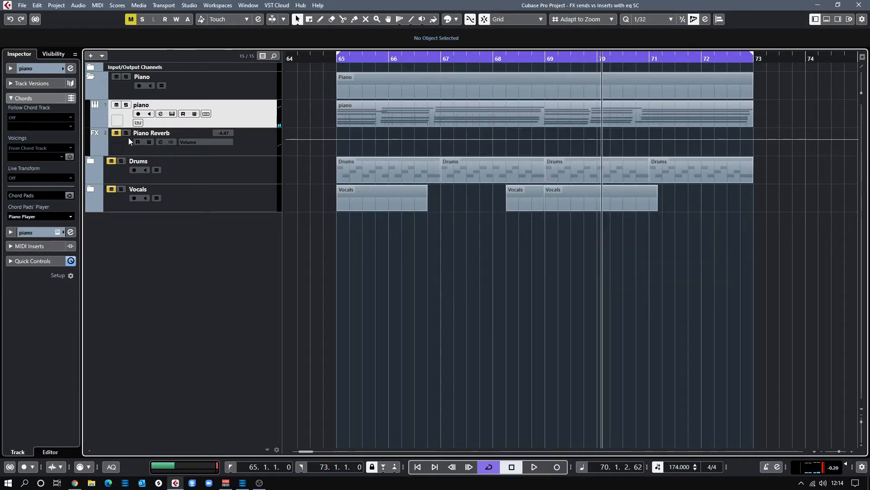
Check the piano channel's sends, open the Piano Reverb FX channel's settings and bypass its Frequency and Compressor inserts.
{"action": "left_click", "coordinate": [161, 114]}
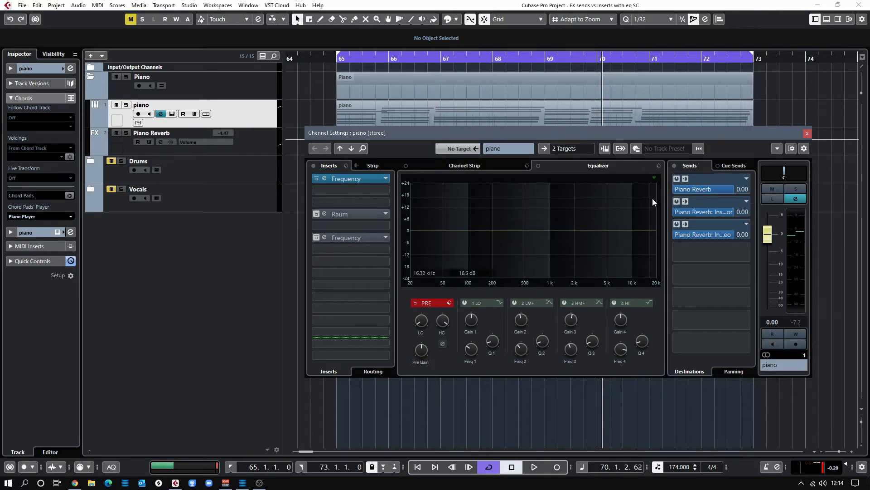
{"action": "left_click", "coordinate": [159, 141]}
{"action": "left_click", "coordinate": [317, 202]}
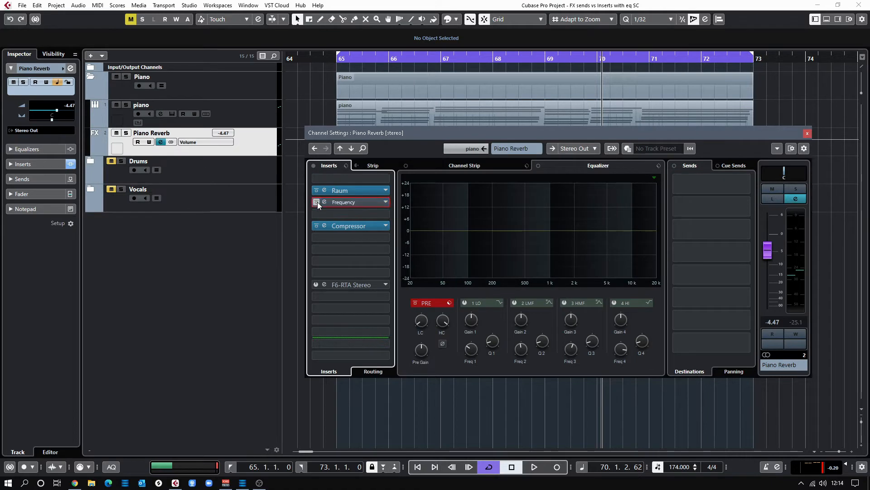
{"action": "left_click", "coordinate": [316, 226]}
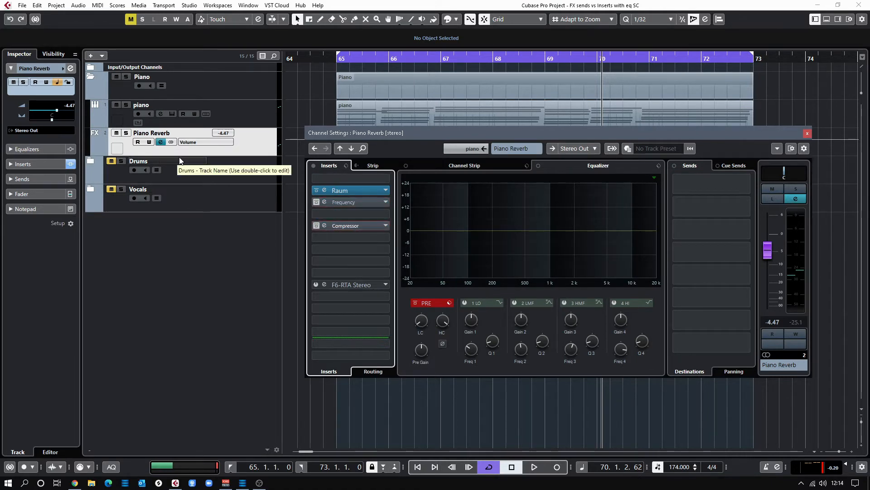
Examine the Raum reverb settings on the Piano Reverb channel, close the editor and start playback.
{"action": "left_click", "coordinate": [348, 191]}
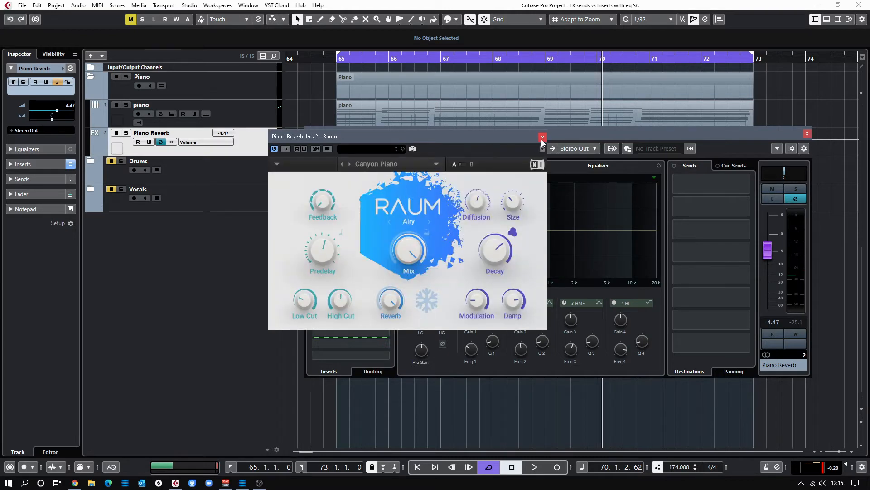
{"action": "left_click", "coordinate": [542, 137]}
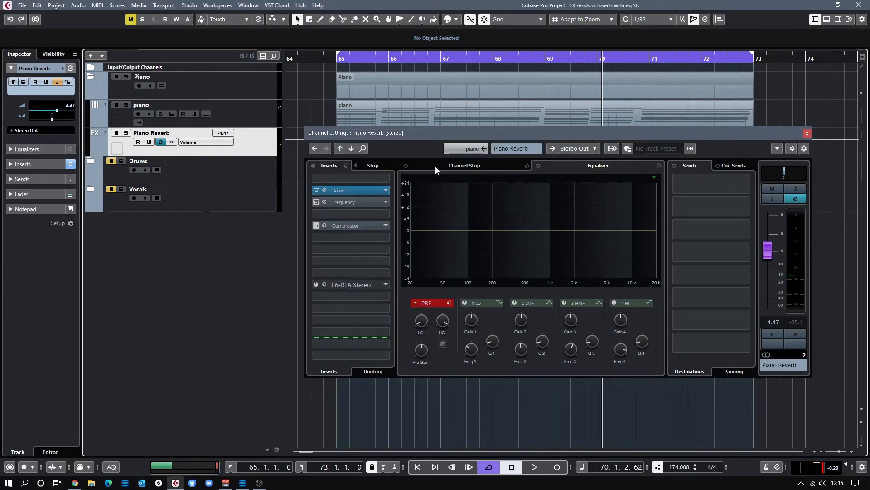
{"action": "key", "text": "space"}
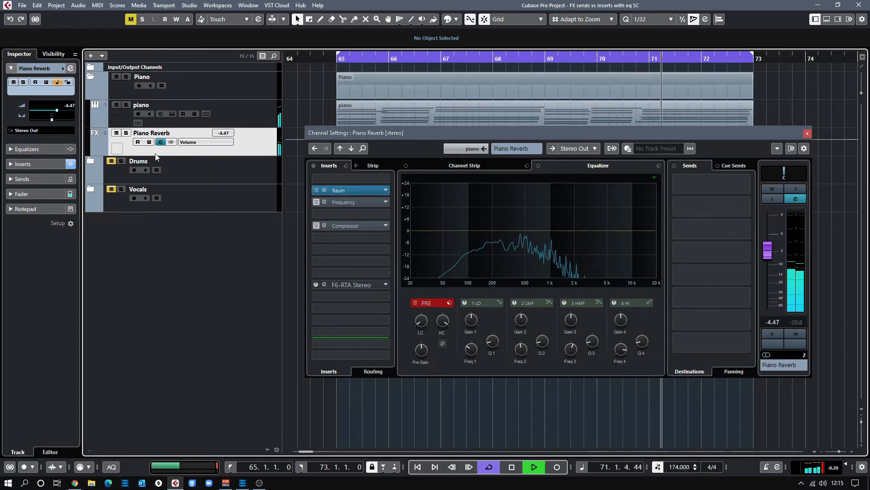
Check the piano channel's inserts and sends, reopen the Piano Reverb channel's settings and take a brief look at its Raum editor.
{"action": "left_click", "coordinate": [251, 115]}
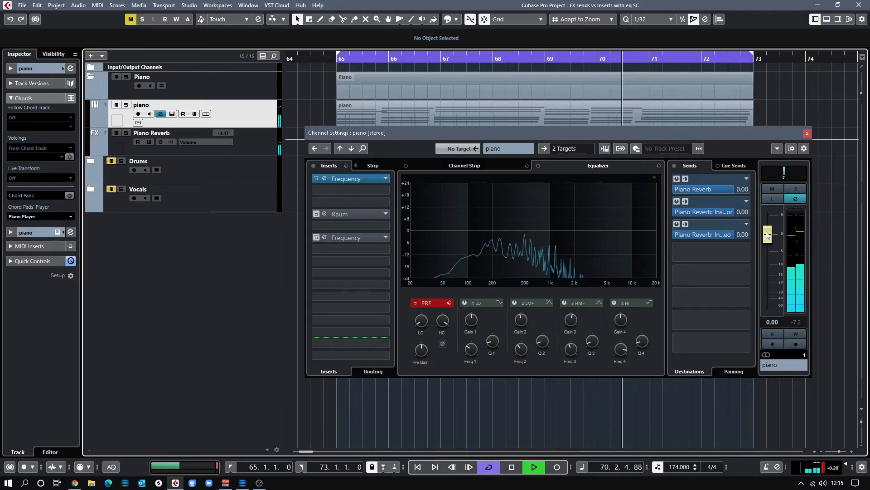
{"action": "left_click", "coordinate": [807, 134]}
{"action": "left_click", "coordinate": [160, 142]}
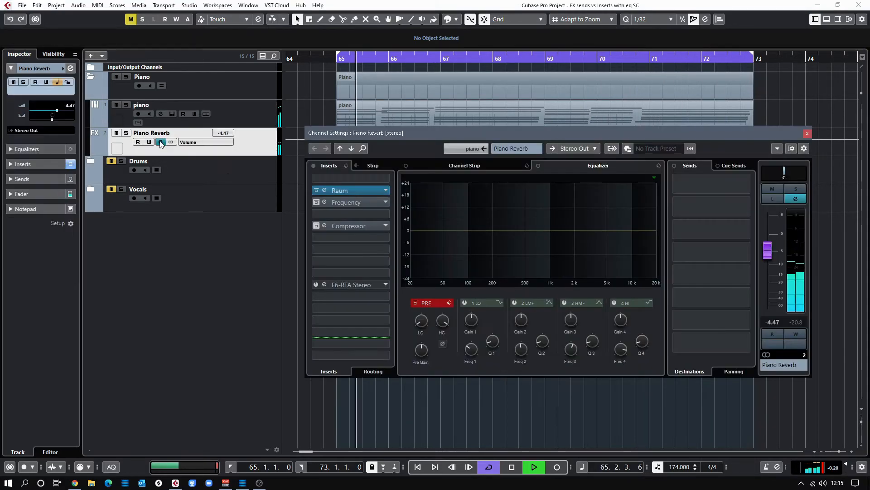
{"action": "double_click", "coordinate": [346, 190]}
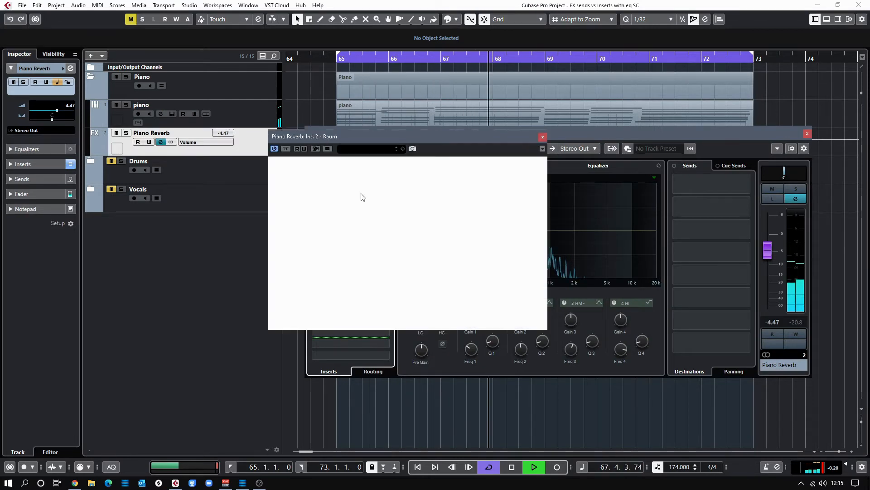
{"action": "left_click", "coordinate": [543, 137]}
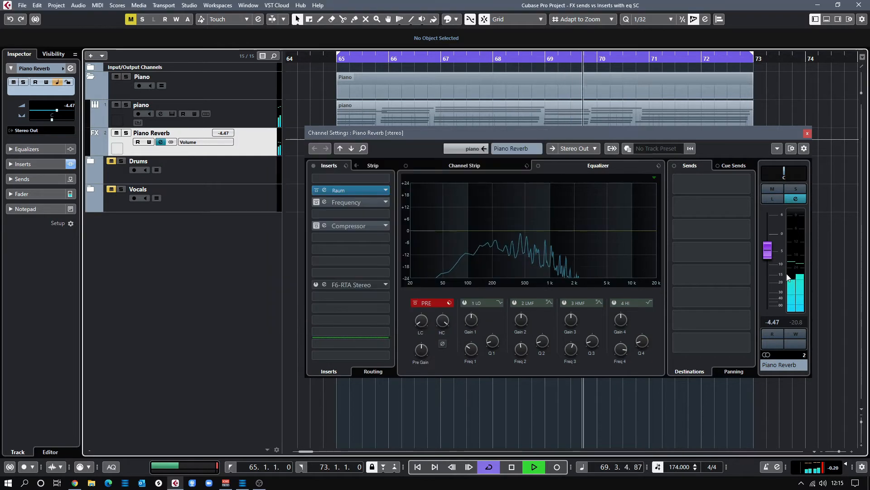
Lower the Piano Reverb channel's level to -6.72 and check Raum's Mix value, close the editor and set the level to -7.04.
{"action": "mouse_move", "coordinate": [768, 250]}
{"action": "left_mouse_down"}
{"action": "mouse_move", "coordinate": [769, 306]}
{"action": "mouse_move", "coordinate": [768, 258]}
{"action": "left_mouse_up"}
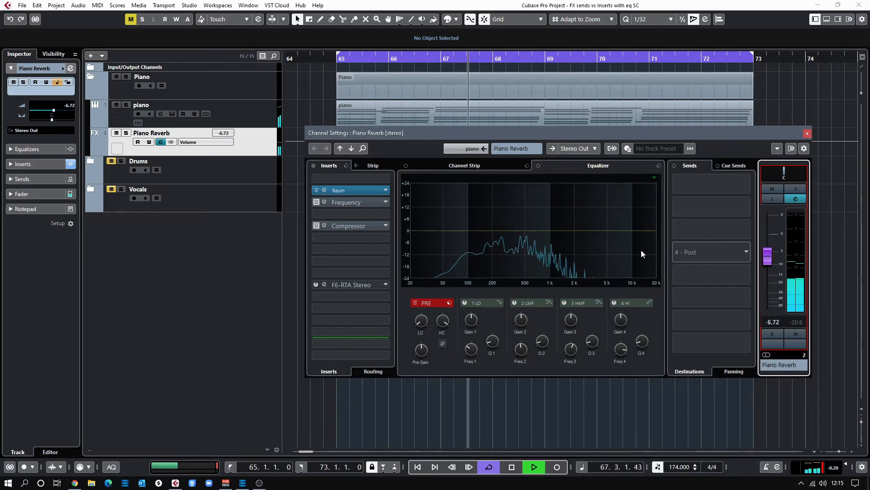
{"action": "left_click", "coordinate": [355, 190]}
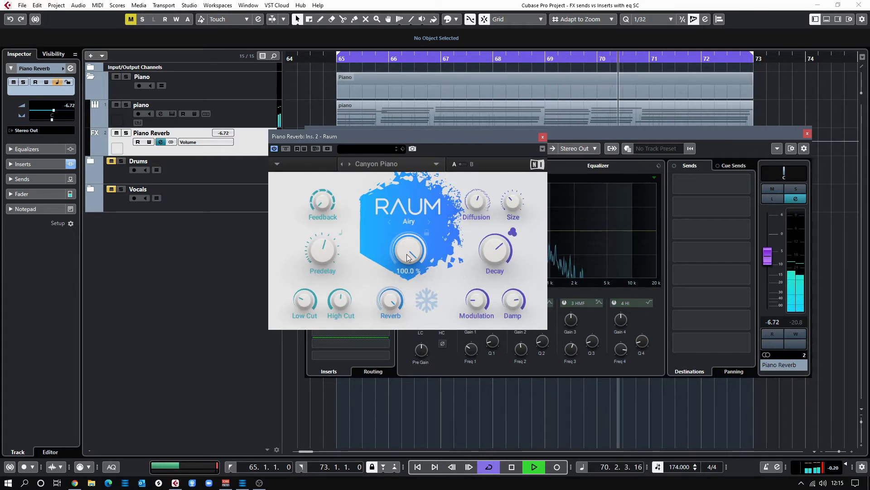
{"action": "left_click", "coordinate": [542, 137]}
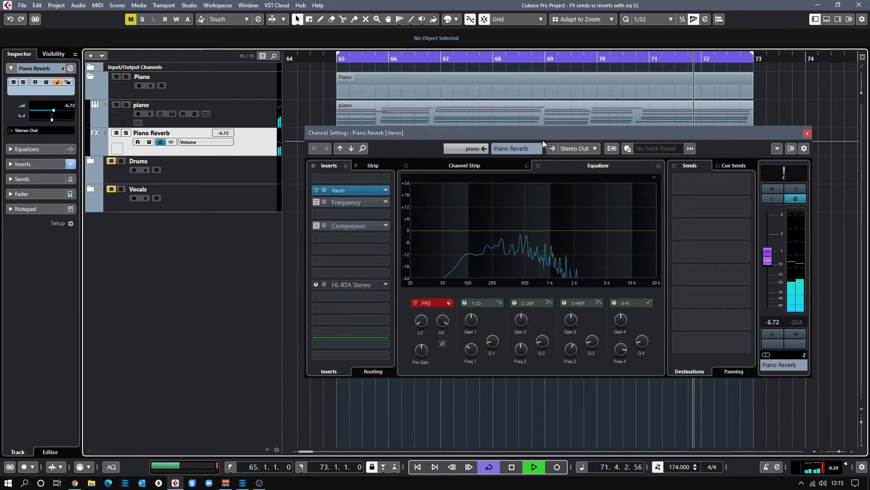
{"action": "left_click_drag", "start_coordinate": [767, 259], "coordinate": [766, 259]}
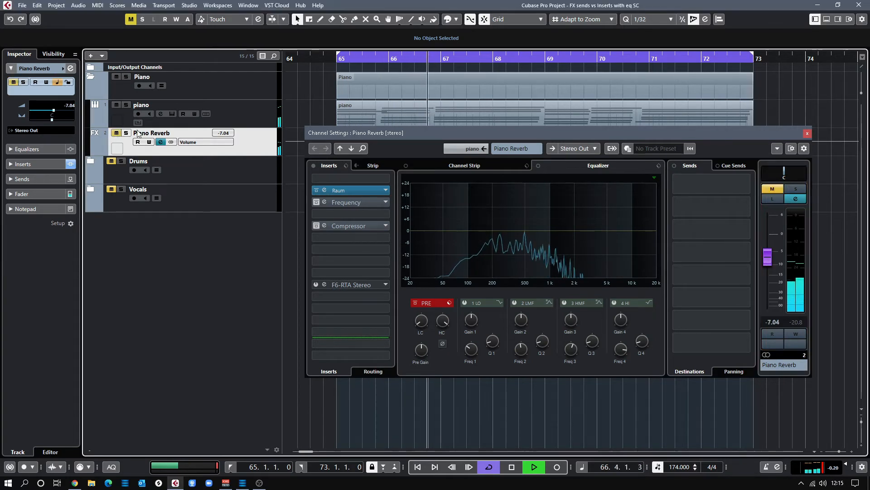
Audition the piano channel's Raum insert with Piano Reverb muted, bypass the insert again and unmute Piano Reverb.
{"action": "left_click", "coordinate": [254, 111]}
{"action": "left_click", "coordinate": [318, 215]}
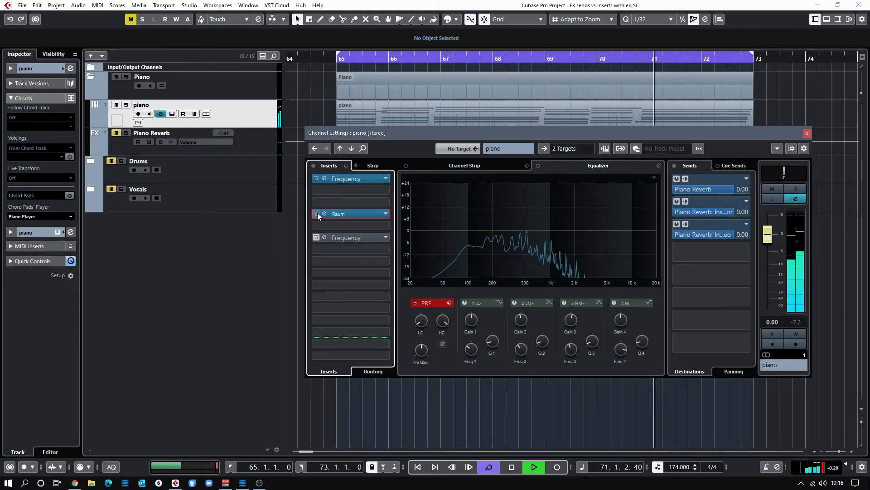
{"action": "left_click", "coordinate": [317, 213]}
{"action": "left_click", "coordinate": [117, 134]}
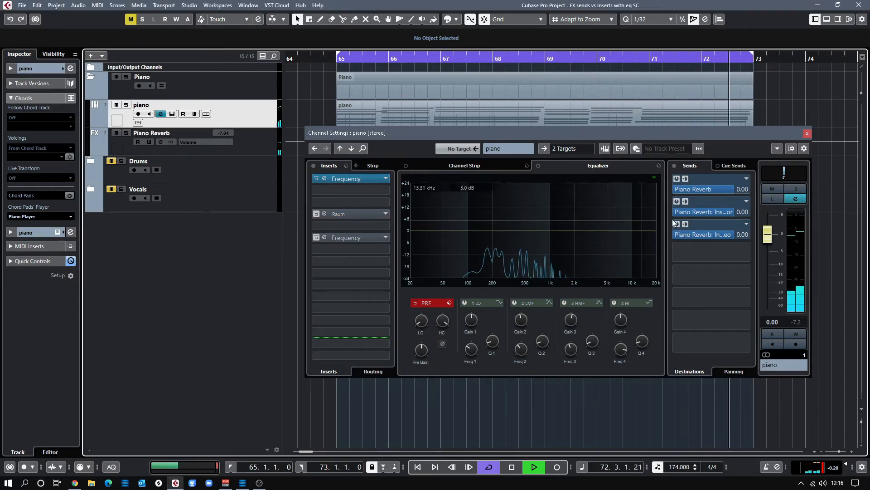
Lower the Piano Reverb channel's level to -8.04 and check the piano and Piano Reverb channel settings in turn.
{"action": "key", "text": "Down"}
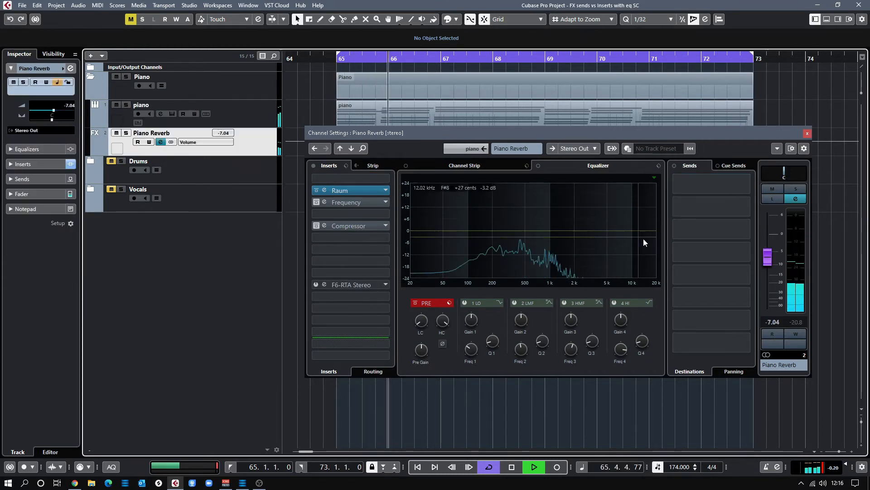
{"action": "left_click_drag", "start_coordinate": [768, 254], "coordinate": [768, 256]}
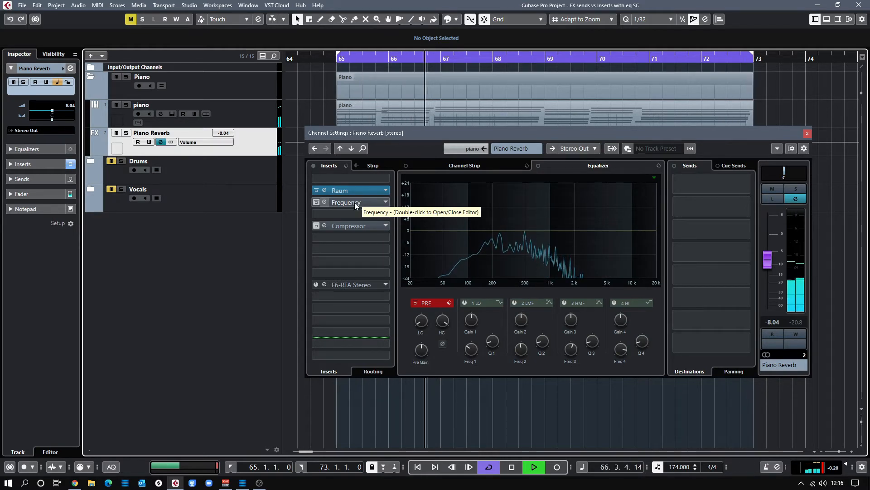
{"action": "left_click", "coordinate": [246, 111]}
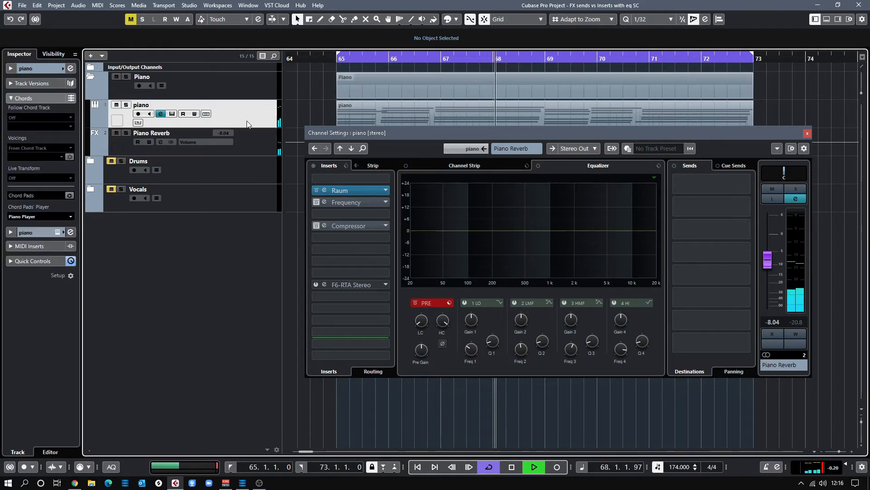
{"action": "left_click", "coordinate": [256, 145]}
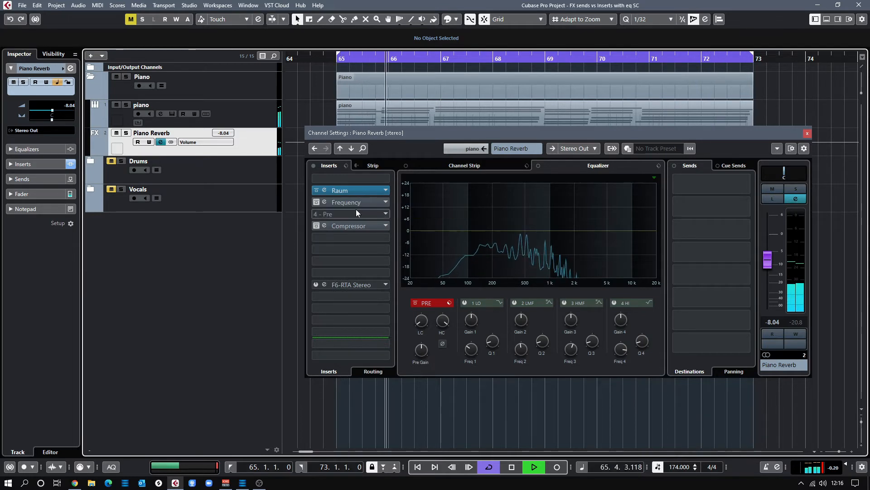
Activate the piano channel's slot 6 Frequency insert, examine its EQ curve with playback stopped, close its editor and bypass the insert again.
{"action": "left_click", "coordinate": [238, 115]}
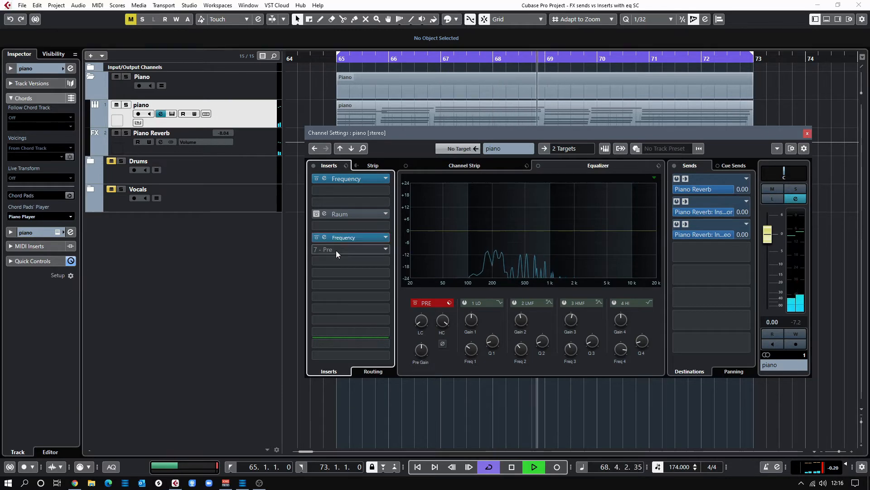
{"action": "left_click", "coordinate": [353, 237]}
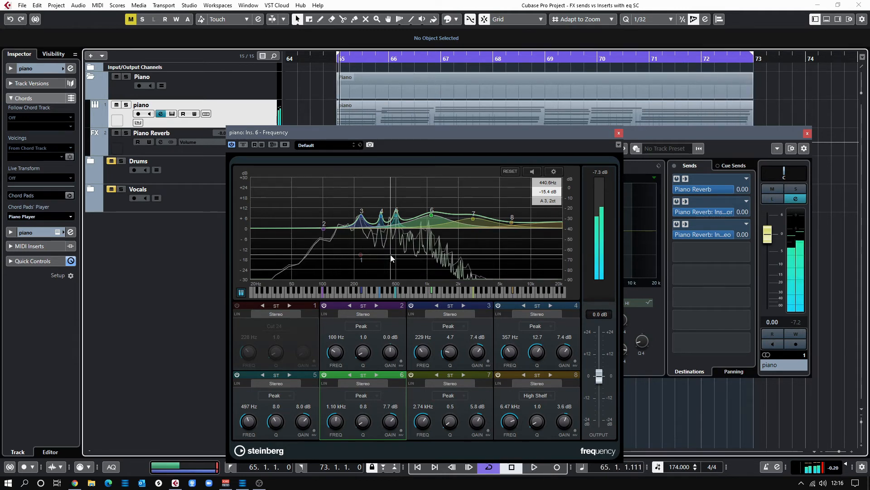
{"action": "key", "text": "space"}
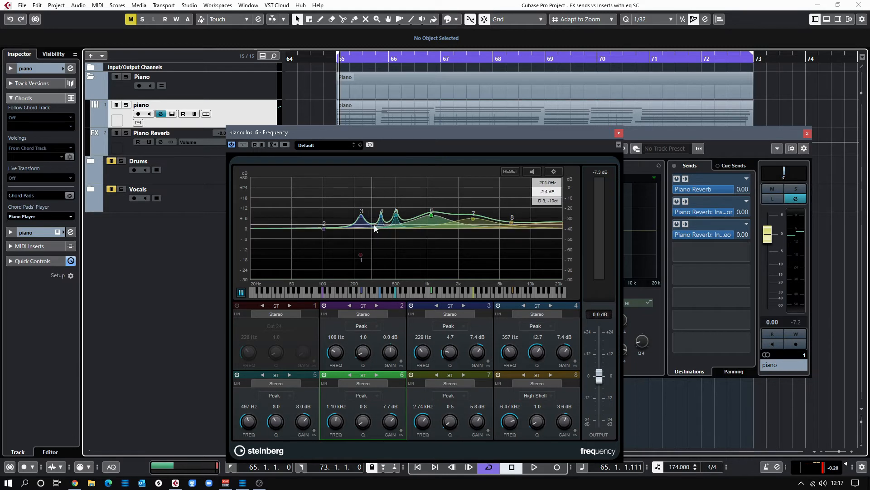
{"action": "left_click", "coordinate": [619, 134]}
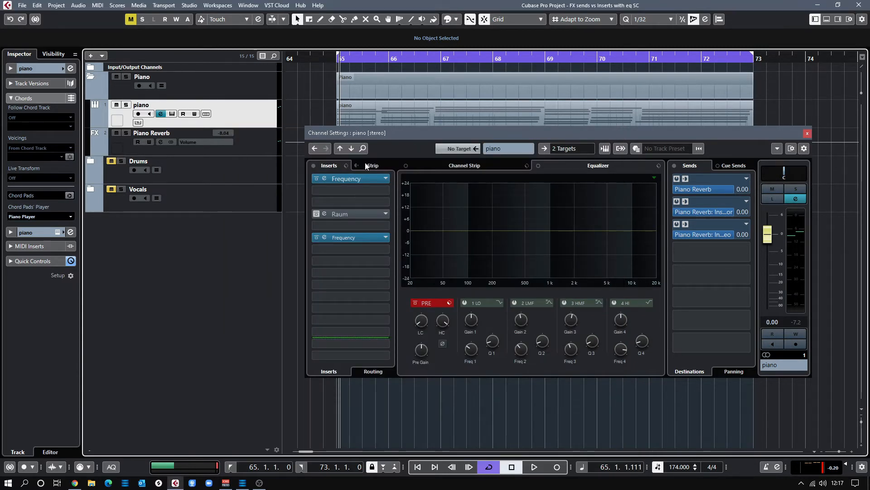
{"action": "left_click", "coordinate": [193, 151]}
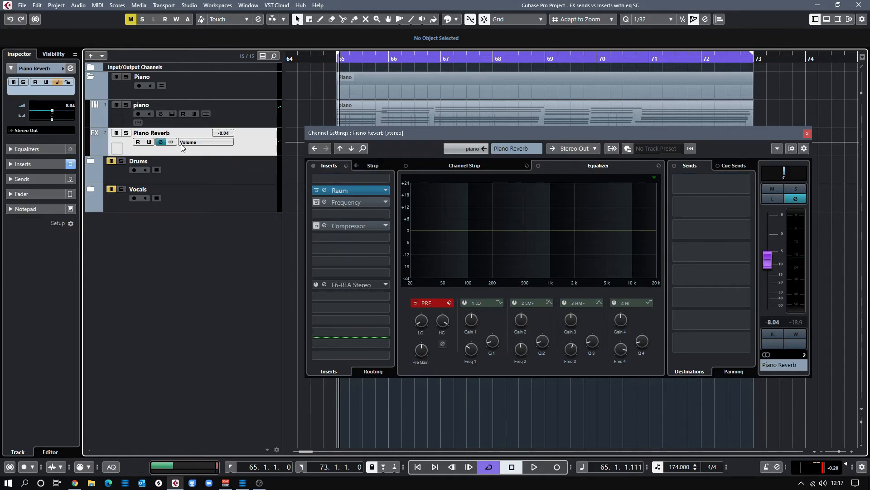
{"action": "left_click", "coordinate": [159, 115]}
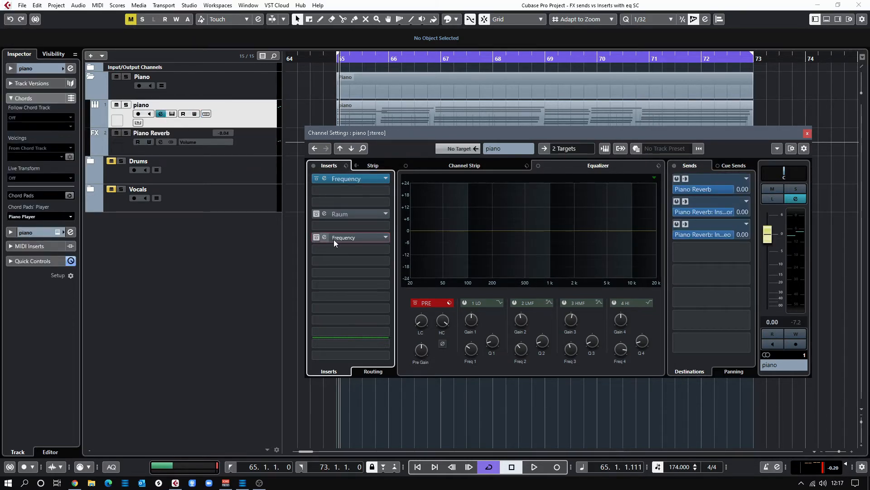
Activate the Frequency insert on the Piano Reverb channel and open its editor.
{"action": "left_click", "coordinate": [262, 141]}
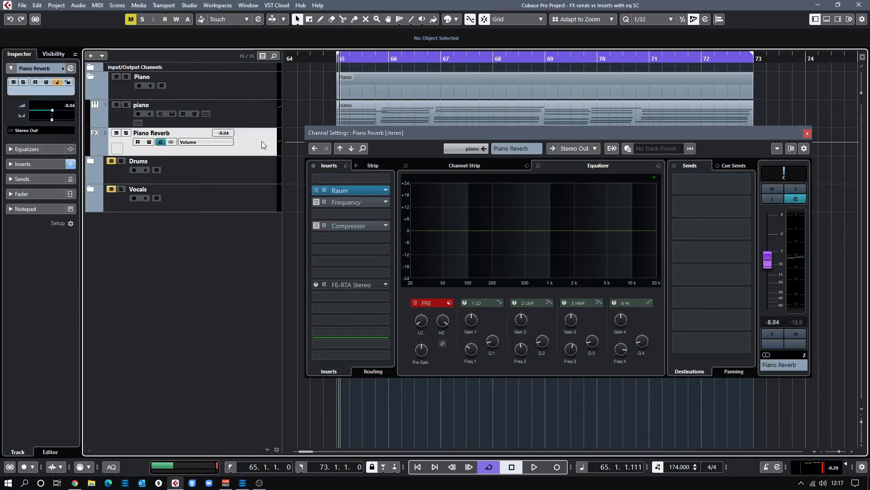
{"action": "left_click", "coordinate": [324, 202]}
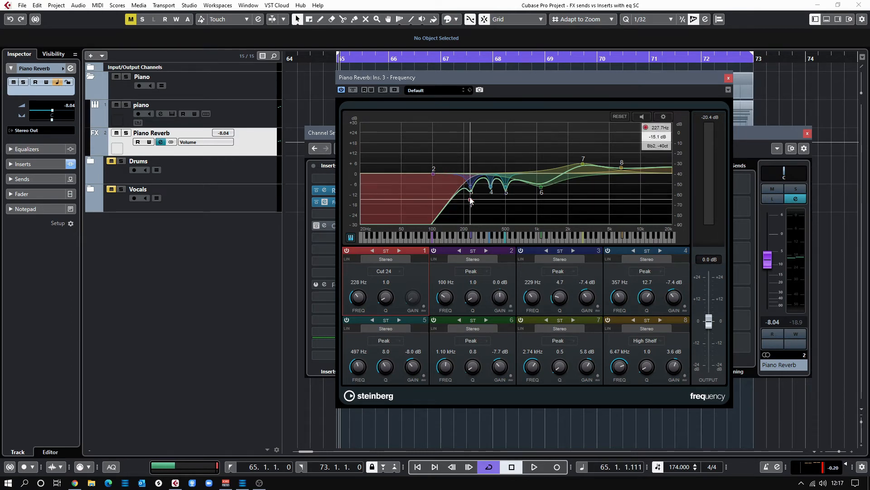
Invert the gains of EQ bands 3 and 4 to 7.4 dB in turn, restore each to -7.4 dB and close the Frequency editor.
{"action": "left_click", "coordinate": [512, 306]}
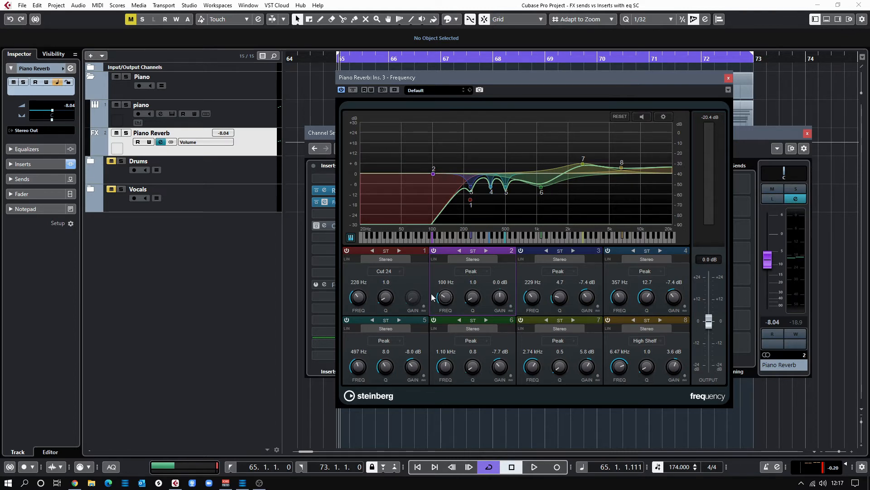
{"action": "left_click", "coordinate": [598, 306]}
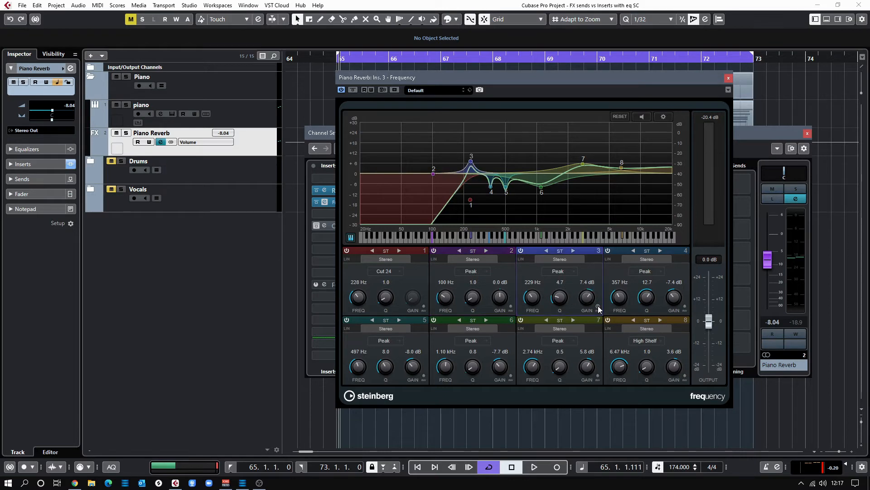
{"action": "left_click", "coordinate": [598, 306]}
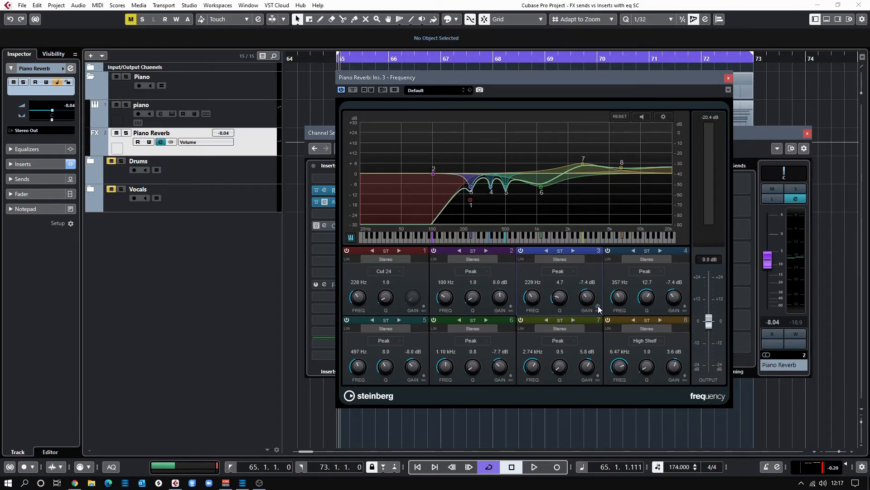
{"action": "left_click", "coordinate": [685, 306]}
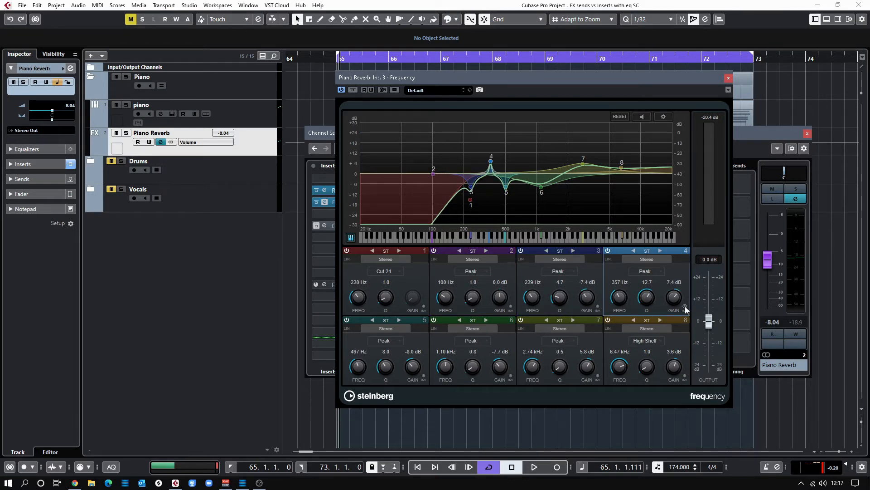
{"action": "left_click", "coordinate": [685, 306]}
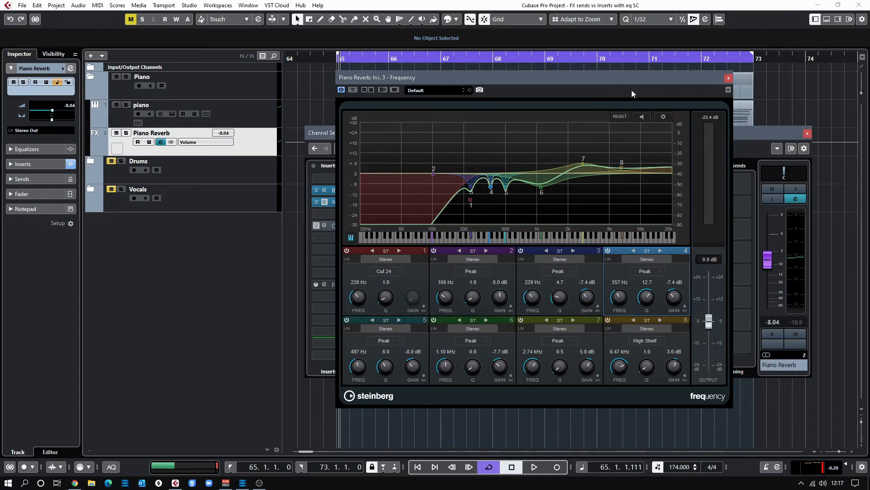
{"action": "left_click", "coordinate": [728, 78]}
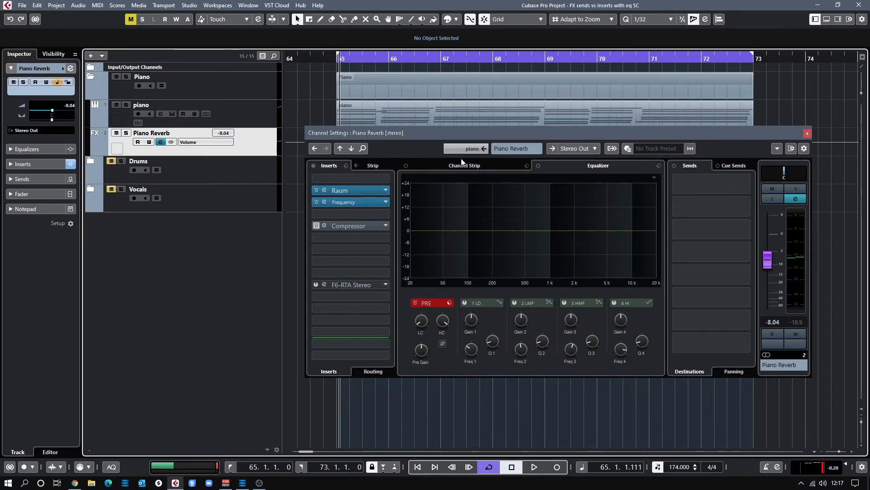
Play the loop and compare the Piano Reverb channel's sound with its Frequency EQ bypassed and active, using its open editor.
{"action": "key", "text": "space"}
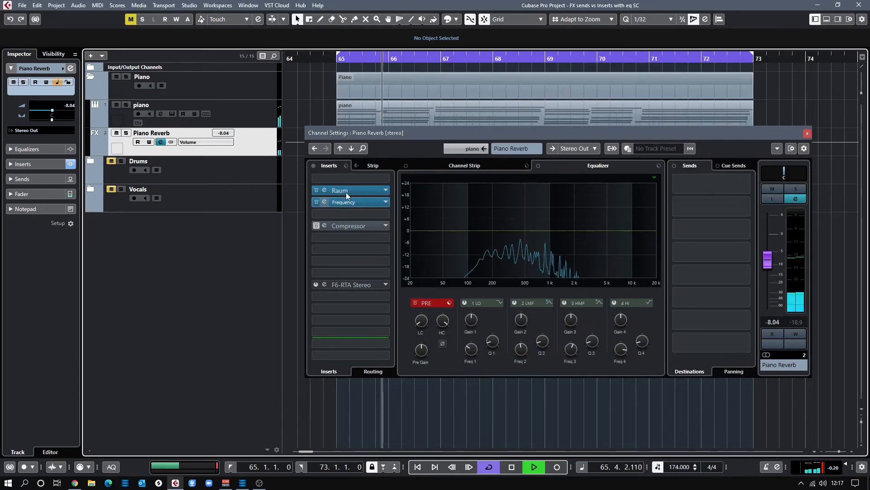
{"action": "left_click", "coordinate": [355, 203]}
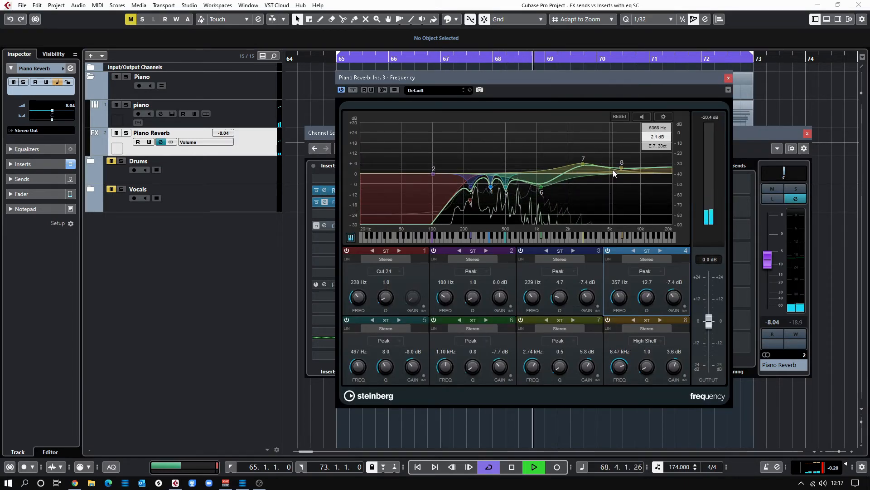
{"action": "left_click", "coordinate": [355, 91]}
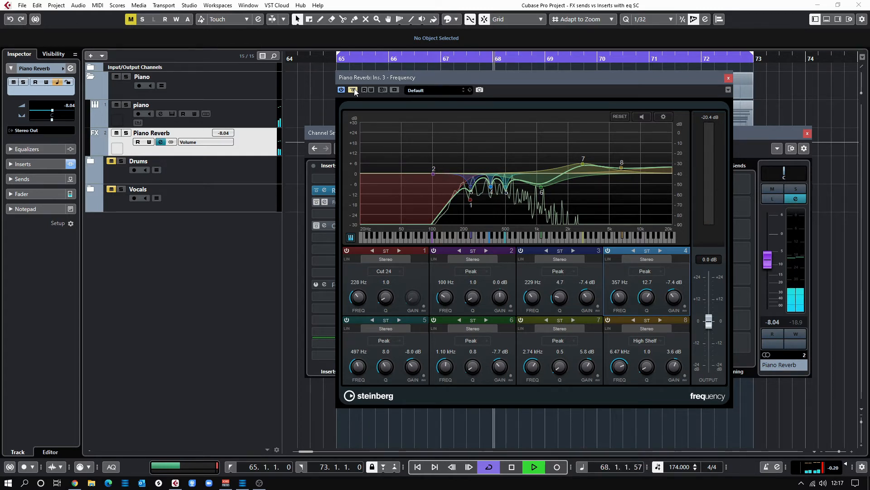
{"action": "left_click", "coordinate": [354, 90]}
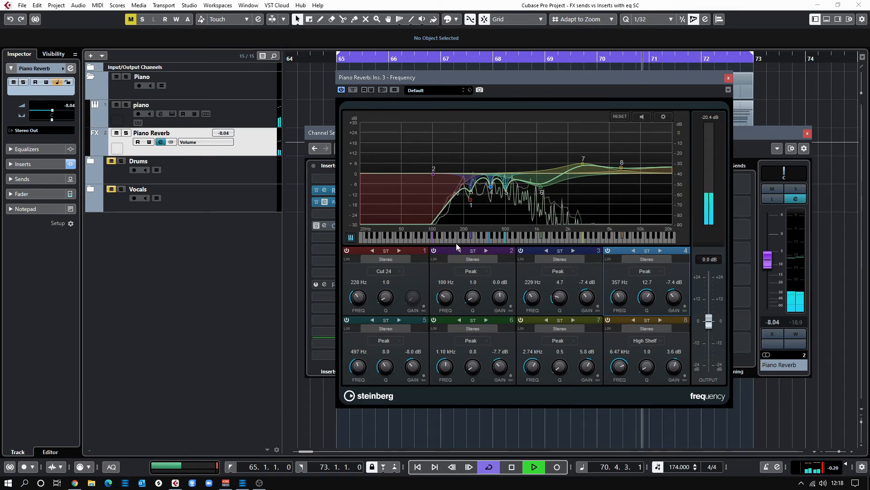
Reopen the Piano Reverb channel's Frequency editor, compare the EQ bypassed and active during loop playback, and close it with playback stopped.
{"action": "key", "text": "space"}
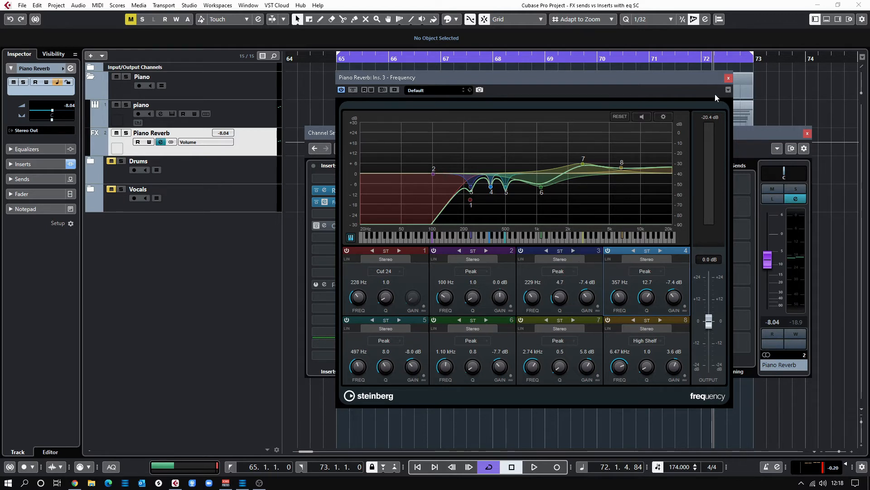
{"action": "left_click", "coordinate": [728, 78]}
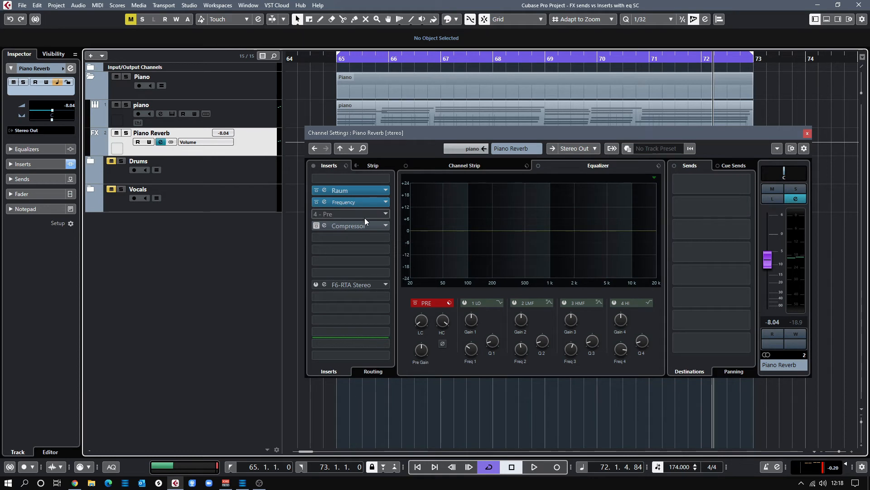
{"action": "left_click", "coordinate": [362, 202]}
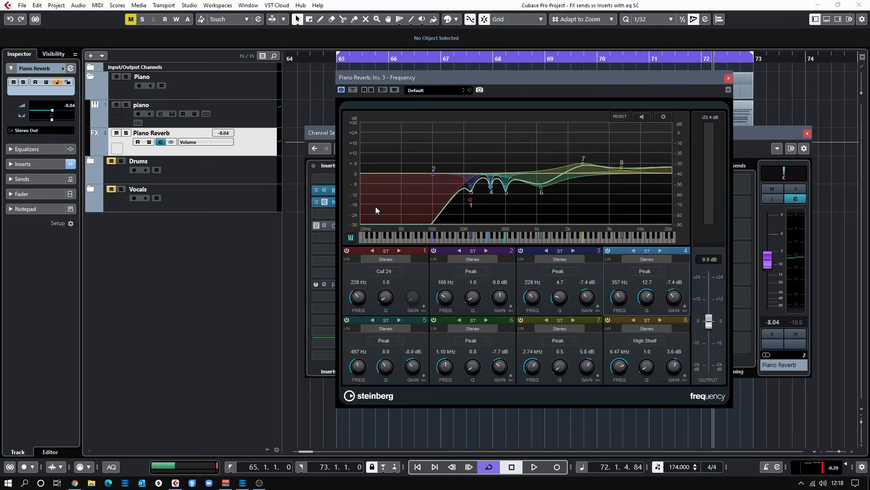
{"action": "key", "text": "space"}
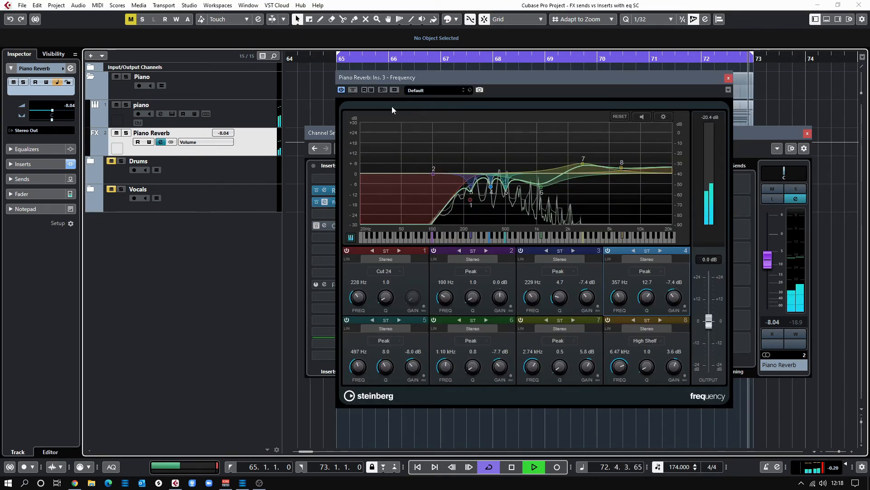
{"action": "left_click", "coordinate": [354, 90]}
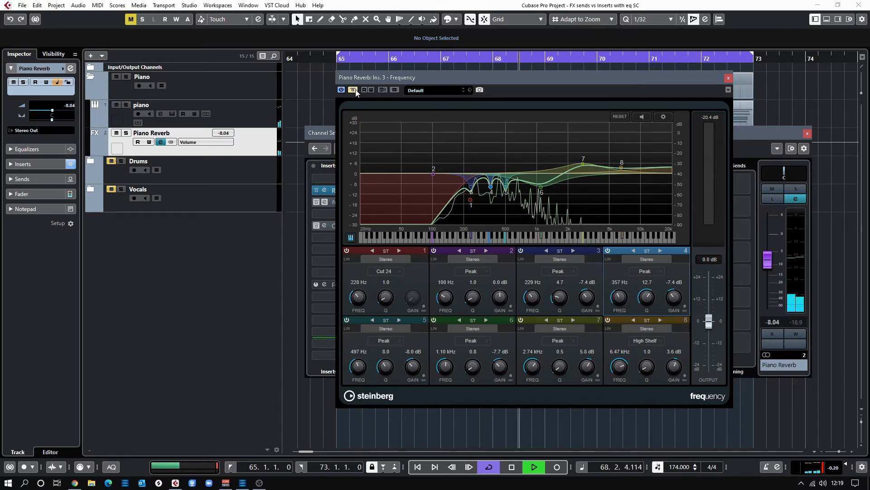
{"action": "left_click", "coordinate": [352, 89]}
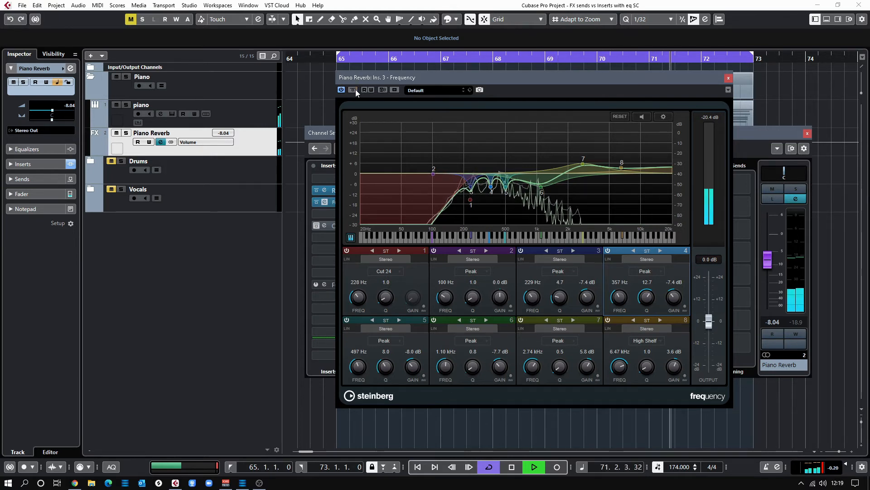
{"action": "key", "text": "space"}
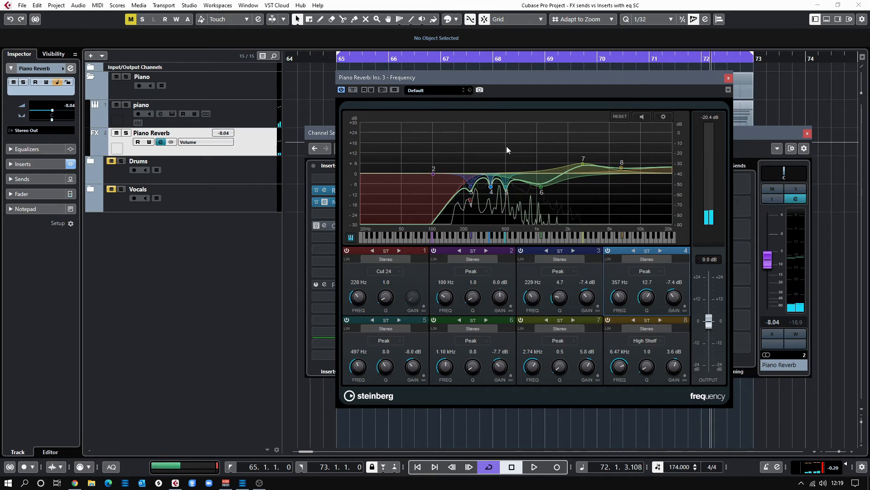
{"action": "left_click", "coordinate": [728, 79]}
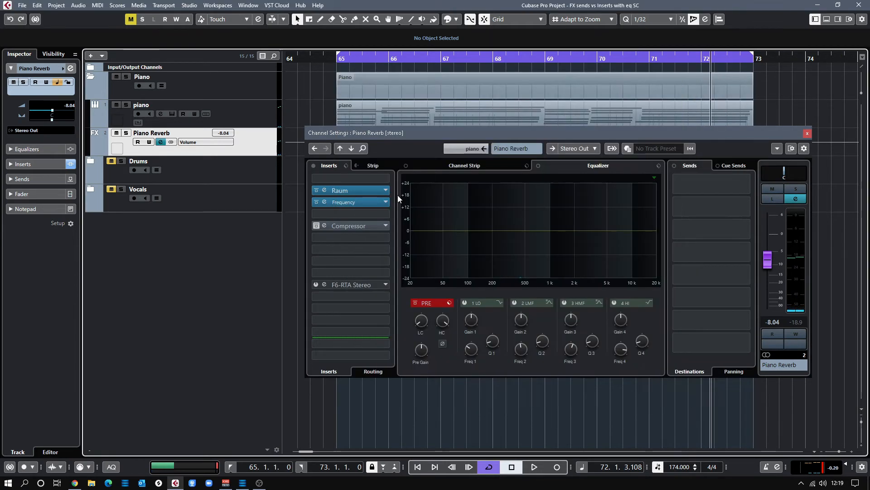
Open the Piano Reverb channel's Compressor insert, take it out of bypass and check its side-chain inputs.
{"action": "double_click", "coordinate": [347, 227]}
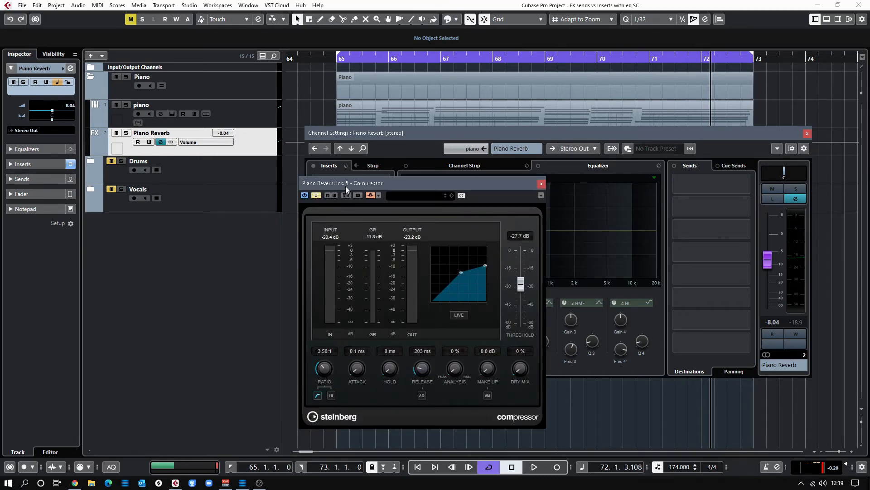
{"action": "left_click_drag", "start_coordinate": [345, 185], "coordinate": [553, 117]}
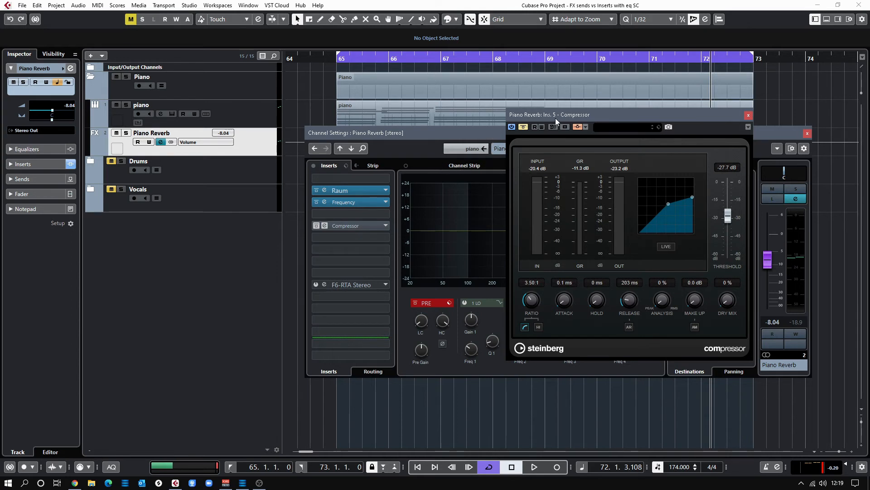
{"action": "left_click_drag", "start_coordinate": [556, 118], "coordinate": [509, 125]}
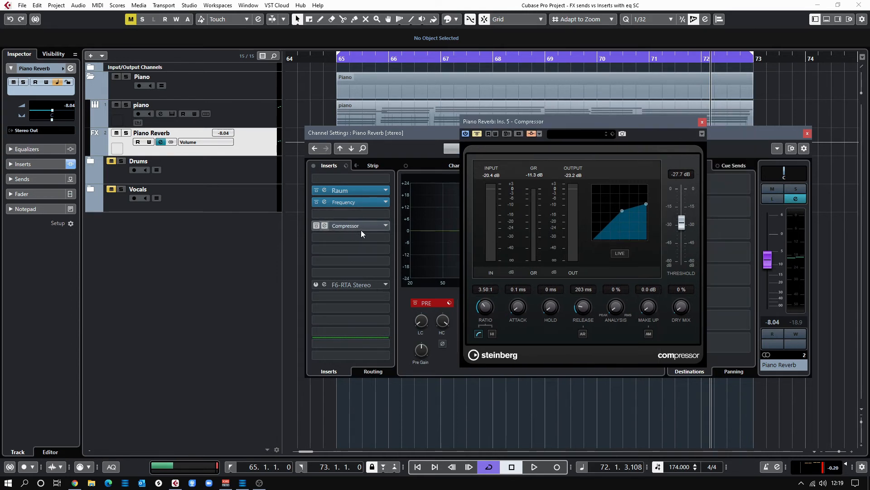
{"action": "left_click", "coordinate": [478, 135]}
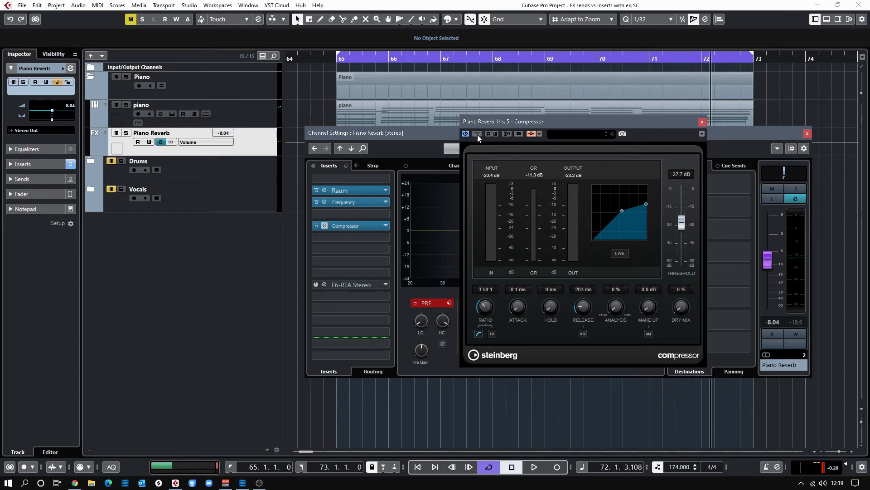
{"action": "left_click", "coordinate": [540, 134]}
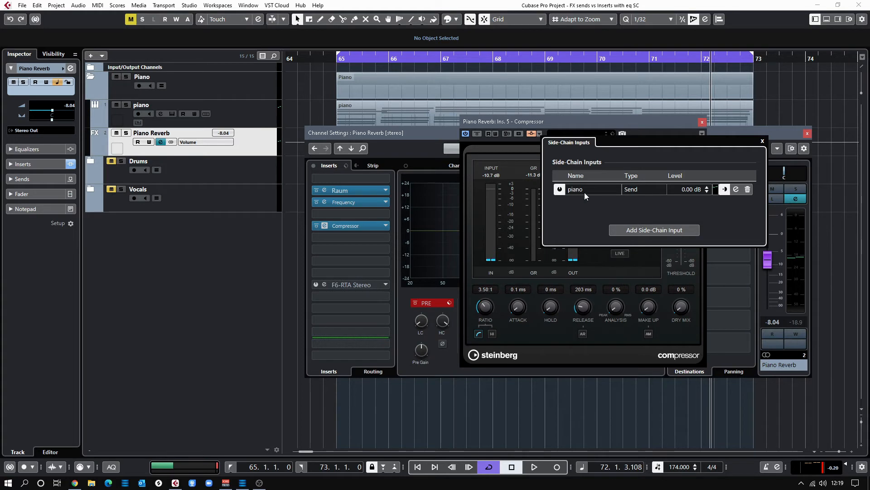
{"action": "left_click", "coordinate": [613, 125]}
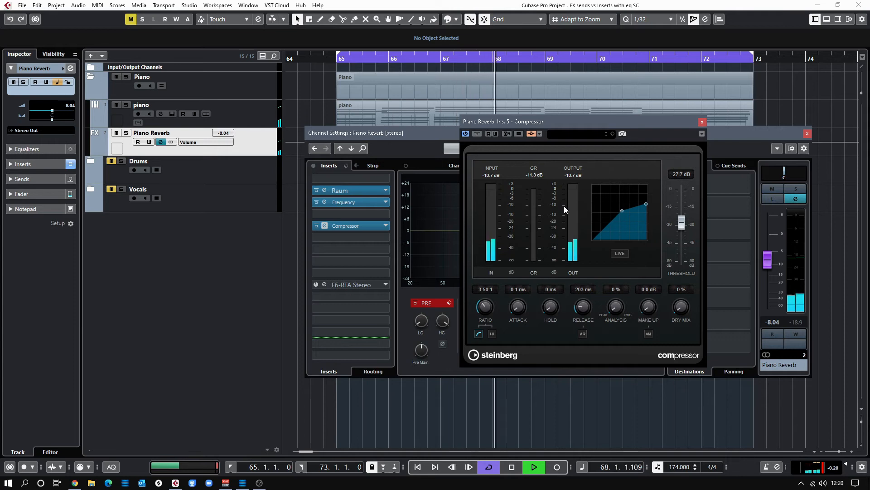
Isolate the Piano Reverb channel with Listen, compare its Compressor bypassed and active during playback, and close the editor with Listen off.
{"action": "left_click", "coordinate": [724, 131]}
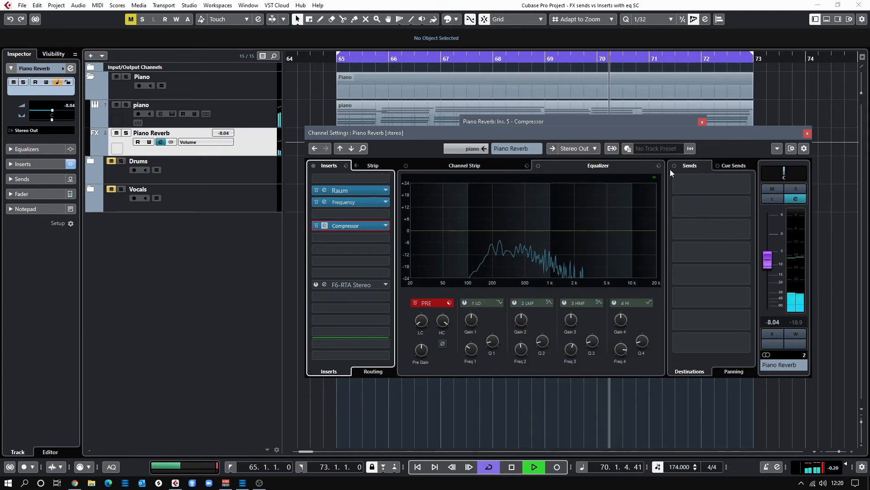
{"action": "left_click", "coordinate": [772, 199]}
{"action": "left_click", "coordinate": [634, 124]}
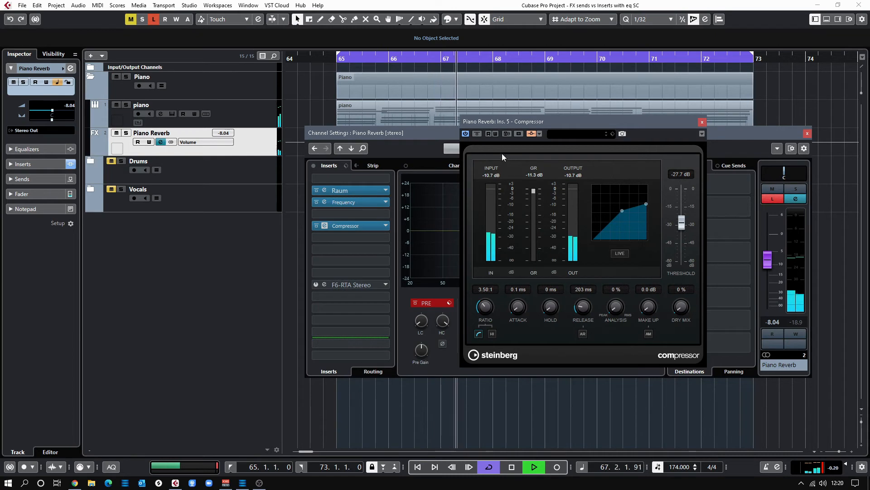
{"action": "left_click", "coordinate": [477, 134]}
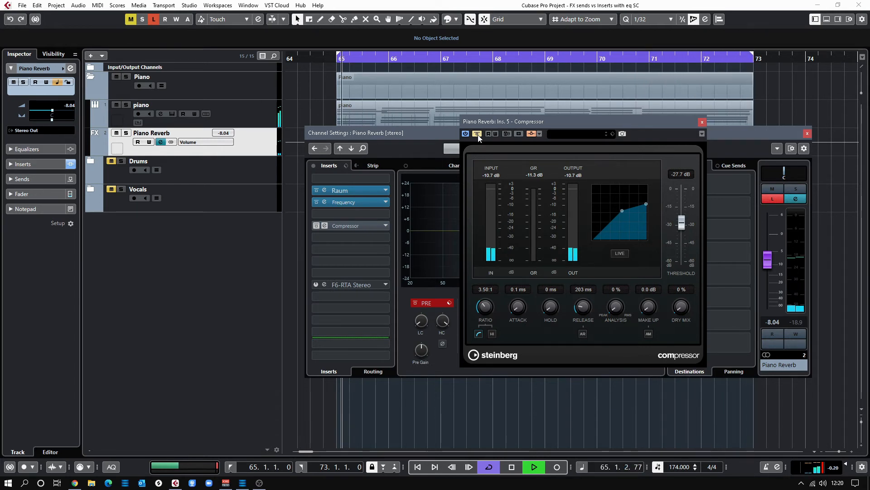
{"action": "left_click", "coordinate": [477, 133]}
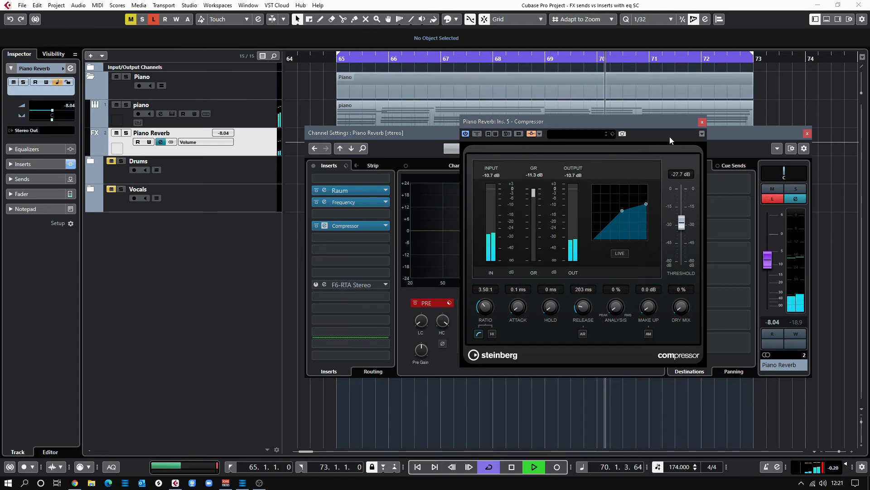
{"action": "left_click", "coordinate": [703, 124]}
{"action": "left_click", "coordinate": [772, 199]}
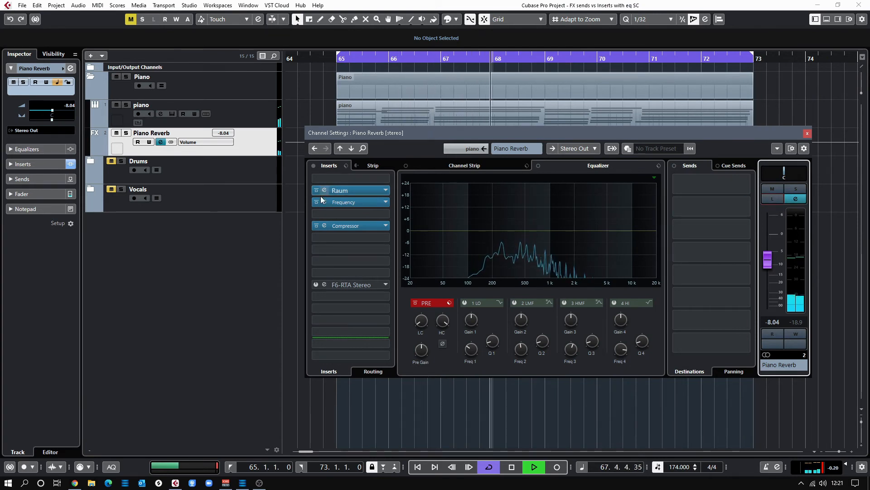
Compare the full piano sound with the Piano Reverb channel's Compressor bypassed and active, and stop playback.
{"action": "left_click", "coordinate": [316, 226]}
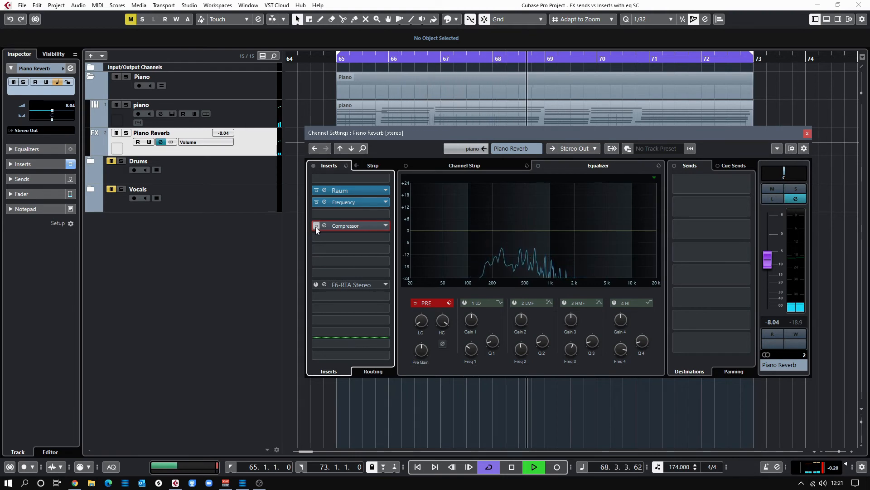
{"action": "left_click", "coordinate": [315, 227]}
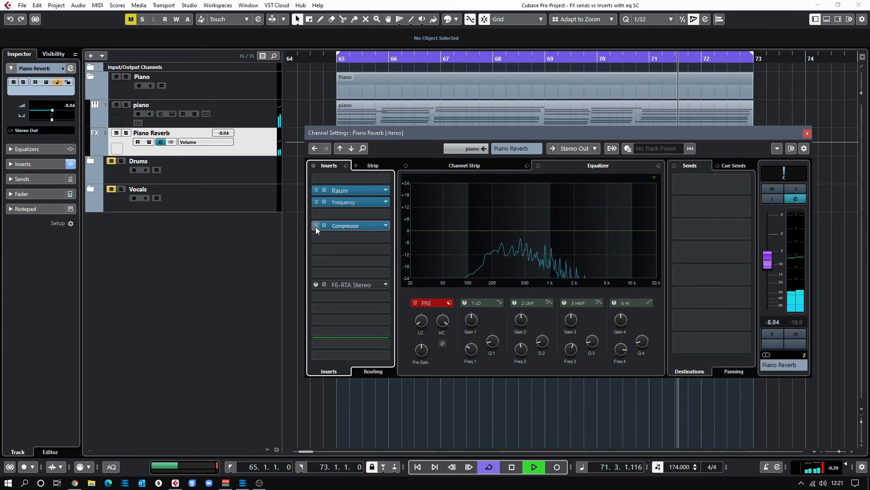
{"action": "key", "text": "space"}
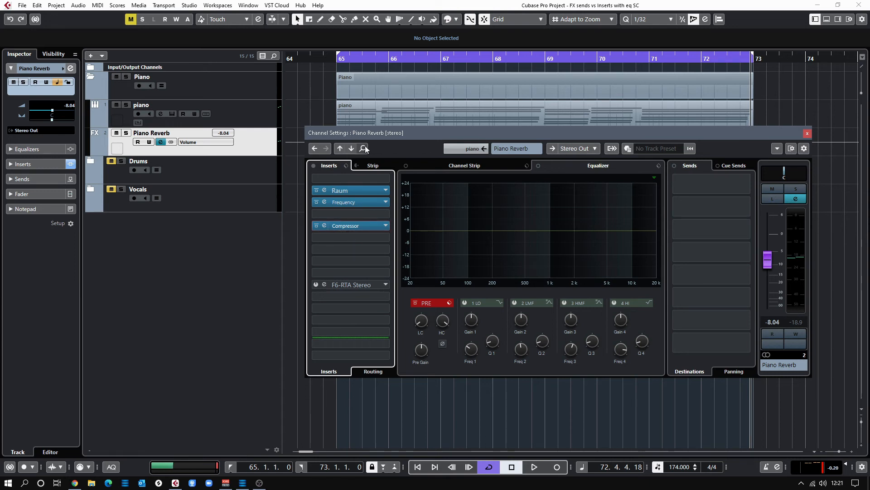
Open the Piano Reverb channel's F6-RTA Stereo insert, activate it without bypass and check its side-chain inputs.
{"action": "left_click_drag", "start_coordinate": [368, 135], "coordinate": [366, 113]}
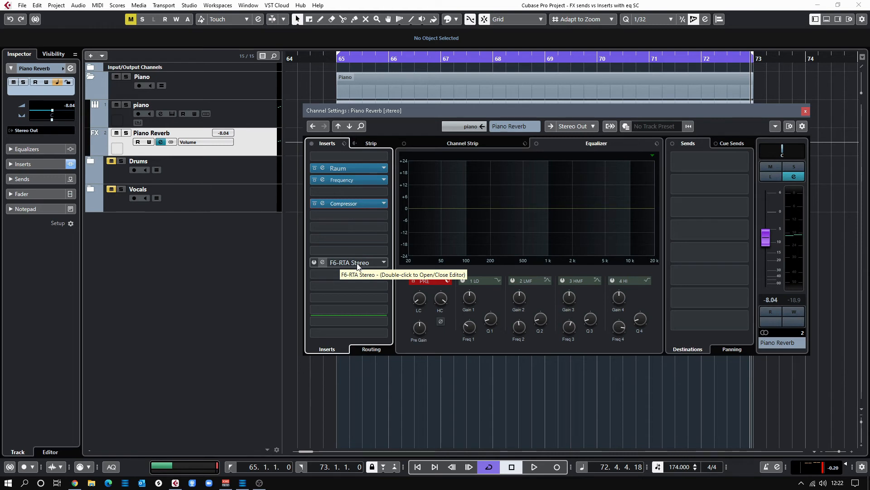
{"action": "left_click", "coordinate": [322, 262]}
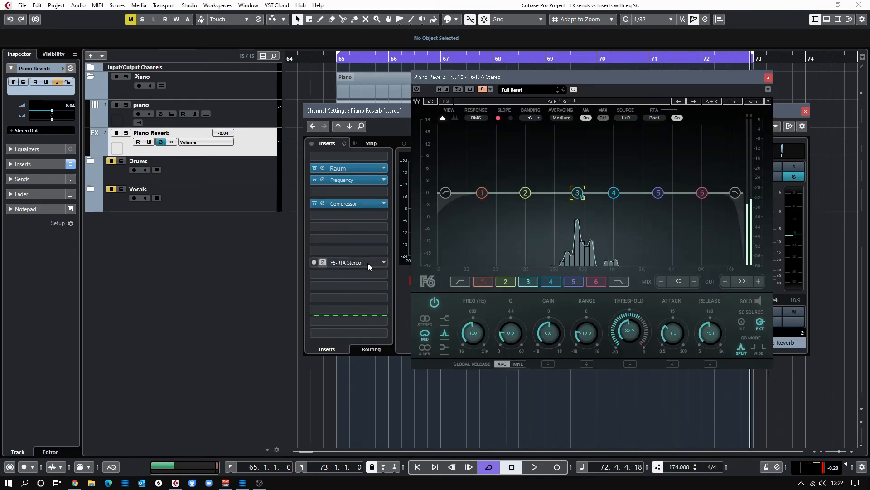
{"action": "left_click", "coordinate": [416, 89]}
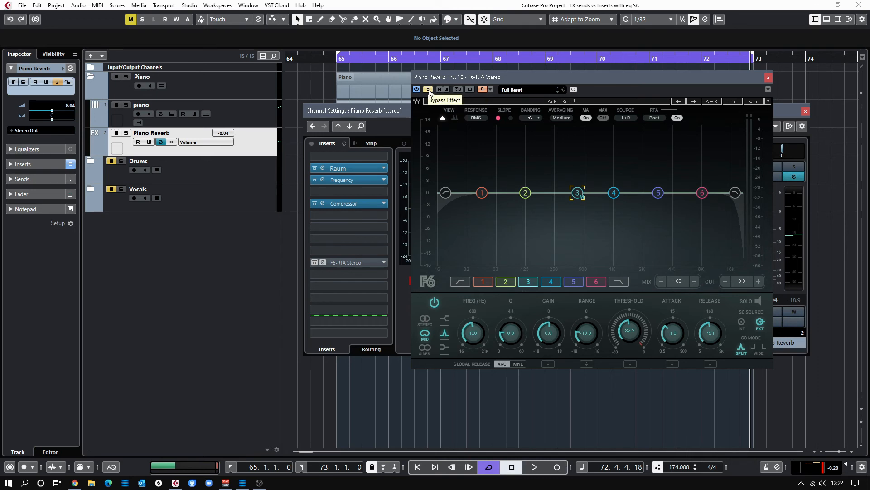
{"action": "left_click", "coordinate": [428, 90]}
{"action": "left_click_drag", "start_coordinate": [467, 78], "coordinate": [444, 112]}
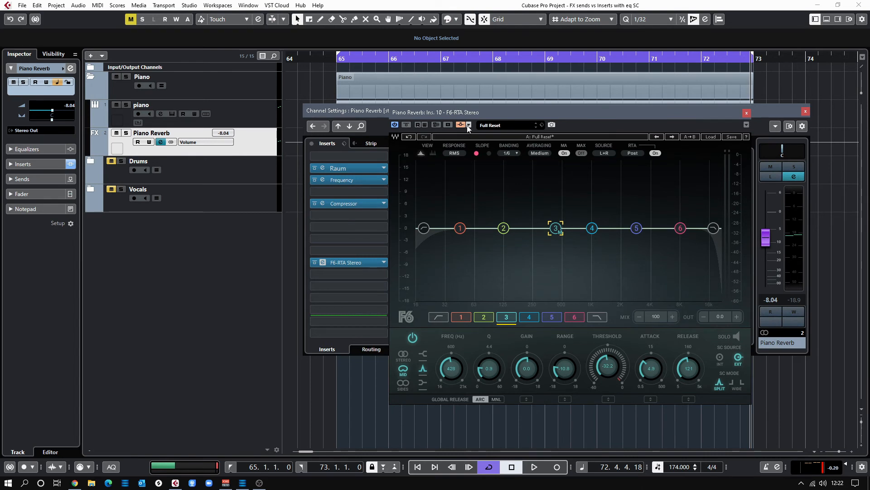
{"action": "left_click", "coordinate": [469, 126]}
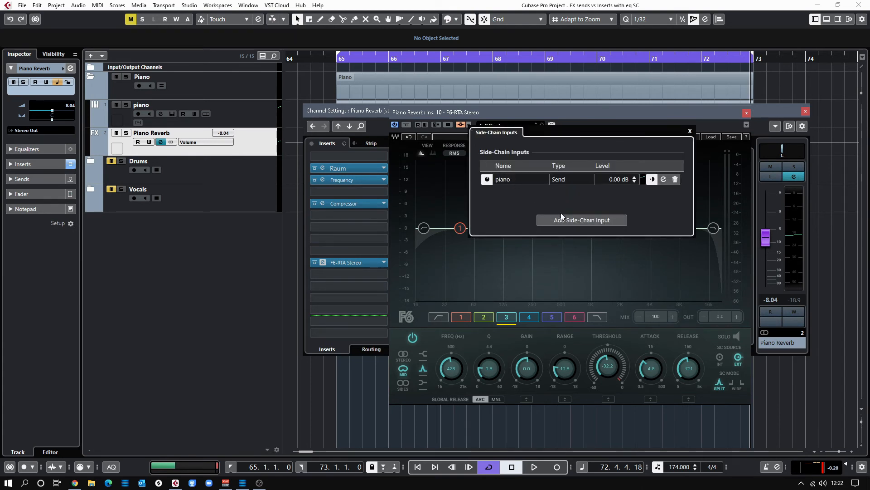
{"action": "left_click", "coordinate": [690, 132]}
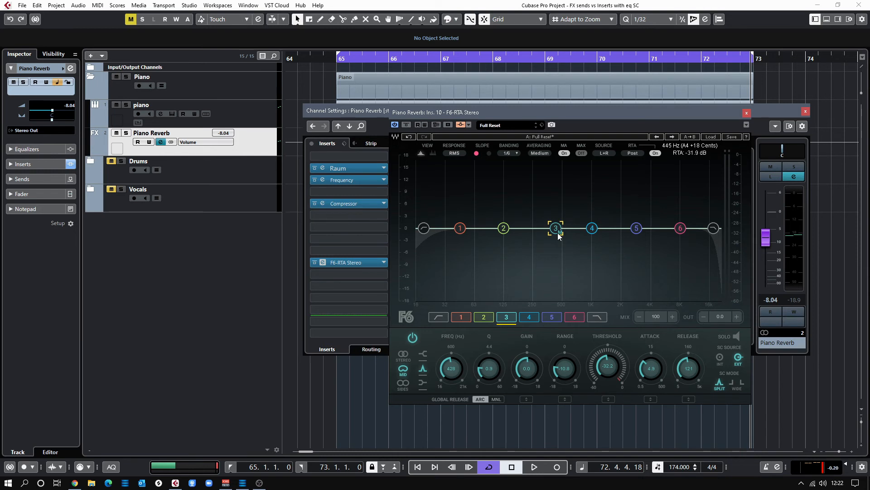
Play the loop, compare the sound with the F6-RTA Stereo insert bypassed and active, and stop playback.
{"action": "key", "text": "space"}
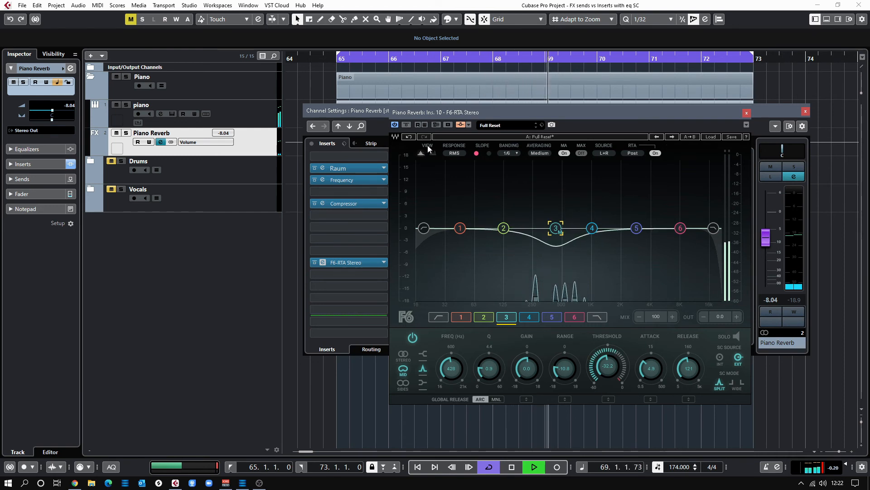
{"action": "left_click", "coordinate": [408, 126]}
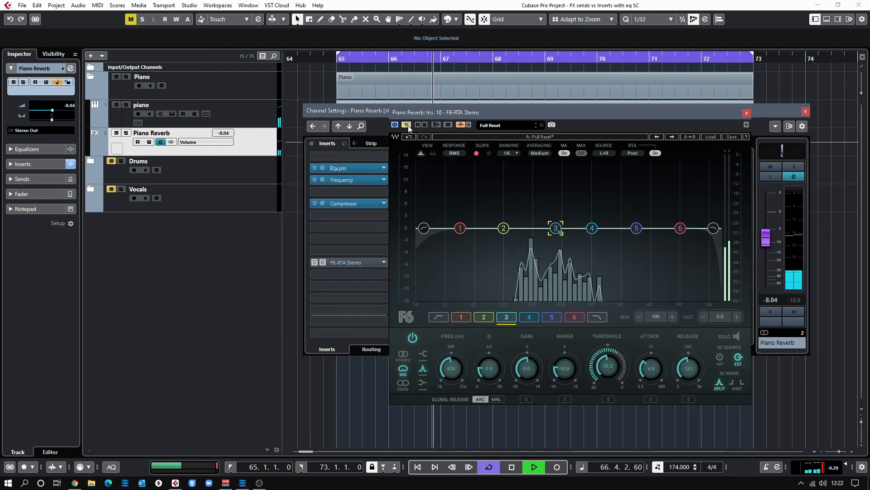
{"action": "left_click", "coordinate": [406, 125]}
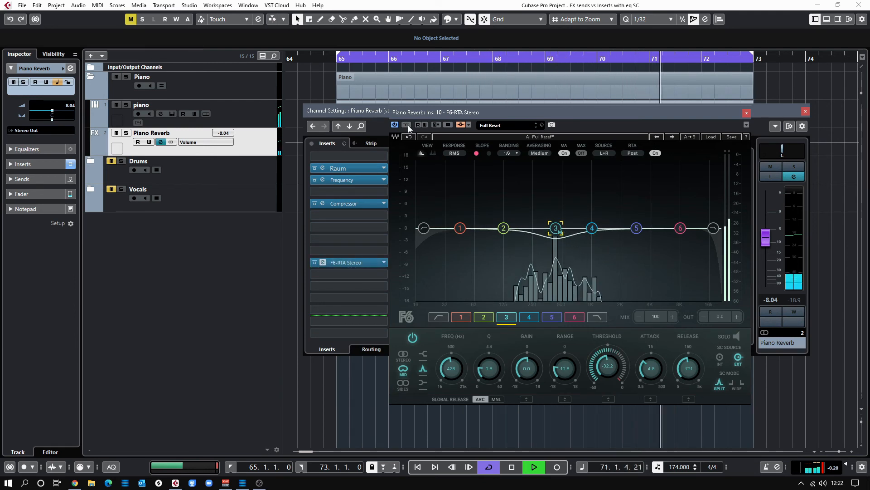
{"action": "key", "text": "space"}
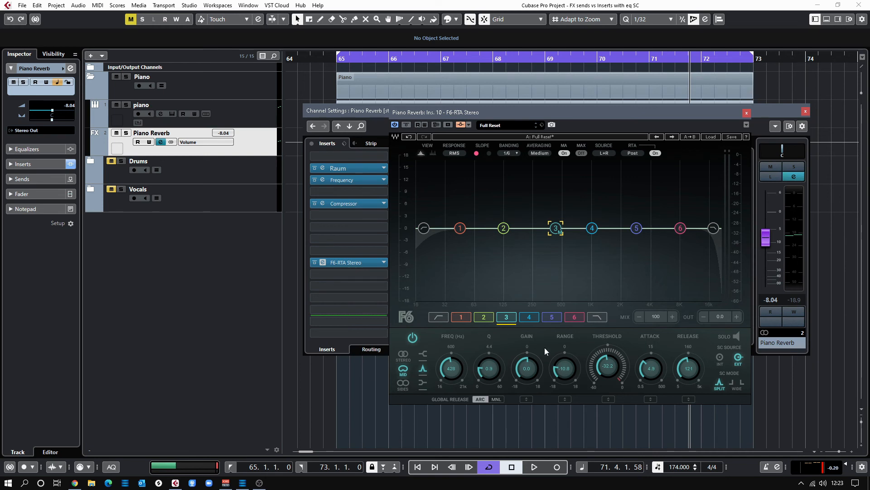
Play the loop with Listen enabled on the Piano Reverb channel and the F6-RTA Stereo editor in front.
{"action": "left_click_drag", "start_coordinate": [496, 116], "coordinate": [485, 91]}
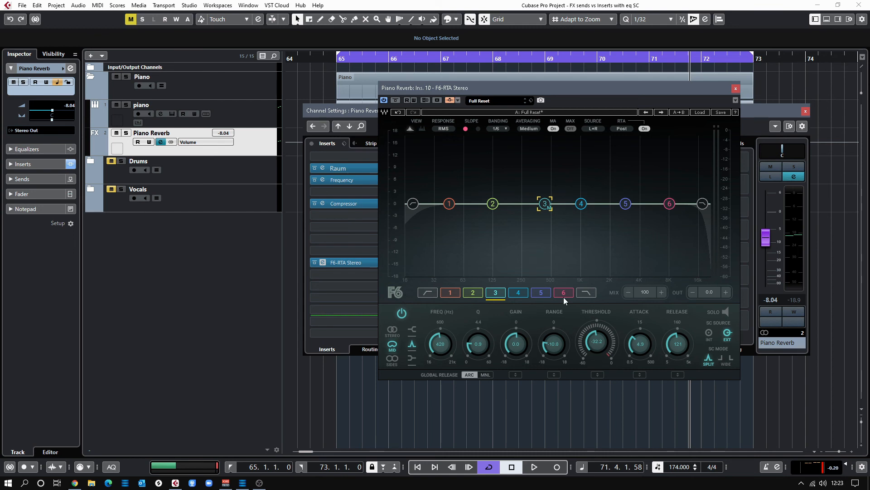
{"action": "key", "text": "space"}
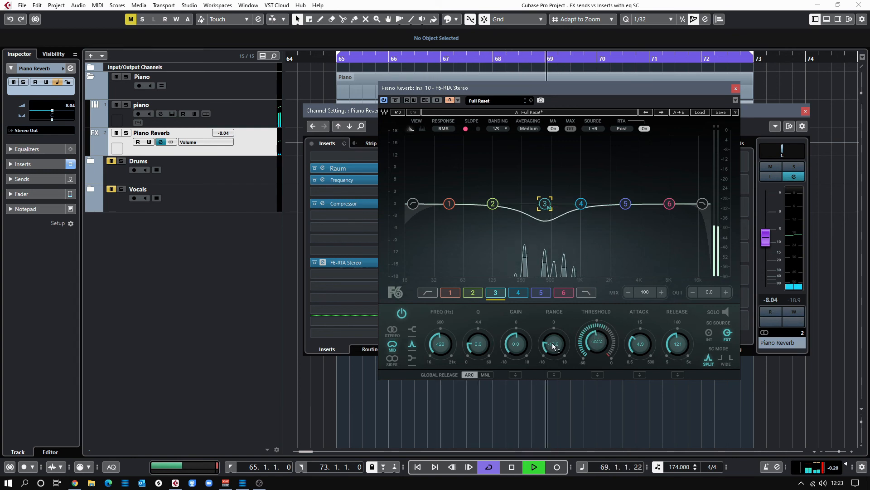
{"action": "left_click", "coordinate": [765, 109]}
{"action": "left_click", "coordinate": [770, 176]}
{"action": "left_click", "coordinate": [668, 99]}
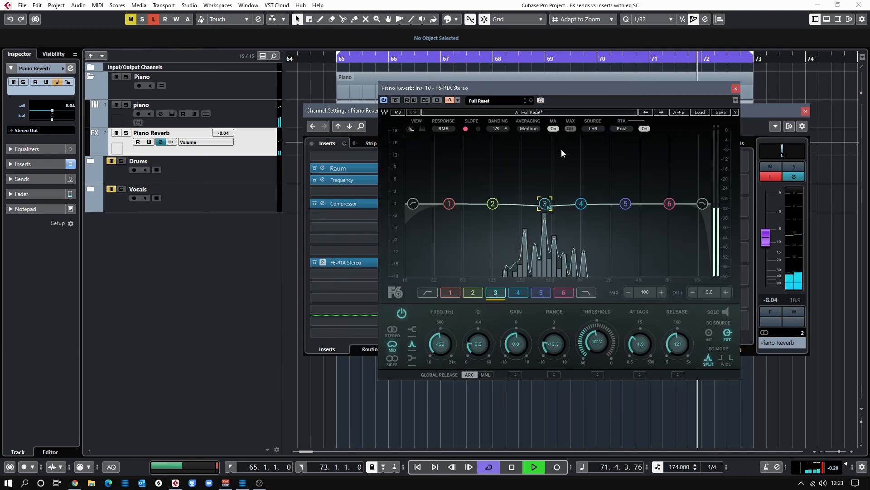
Compare the isolated piano reverb with the F6-RTA Stereo insert bypassed and active, and stop playback.
{"action": "left_click", "coordinate": [396, 100]}
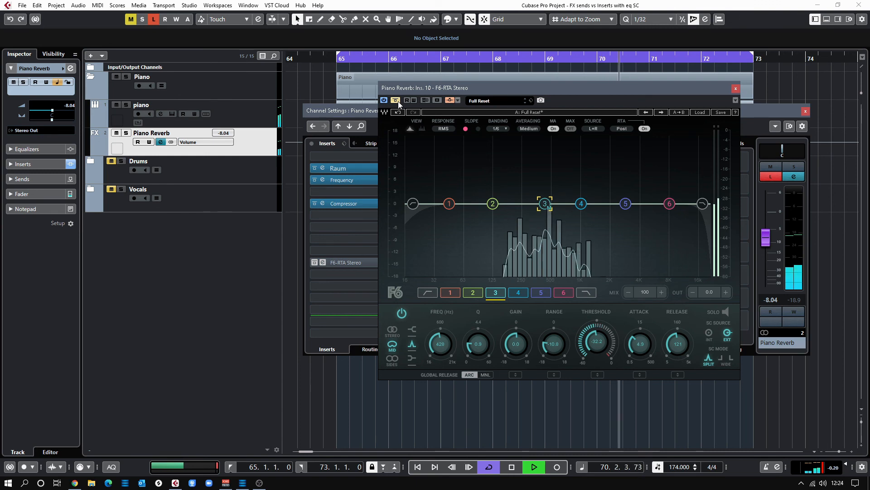
{"action": "left_click", "coordinate": [397, 101]}
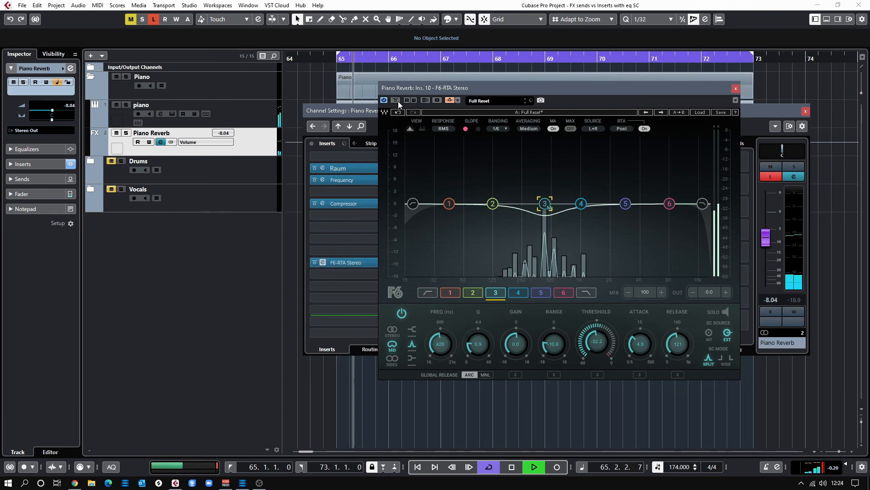
{"action": "key", "text": "space"}
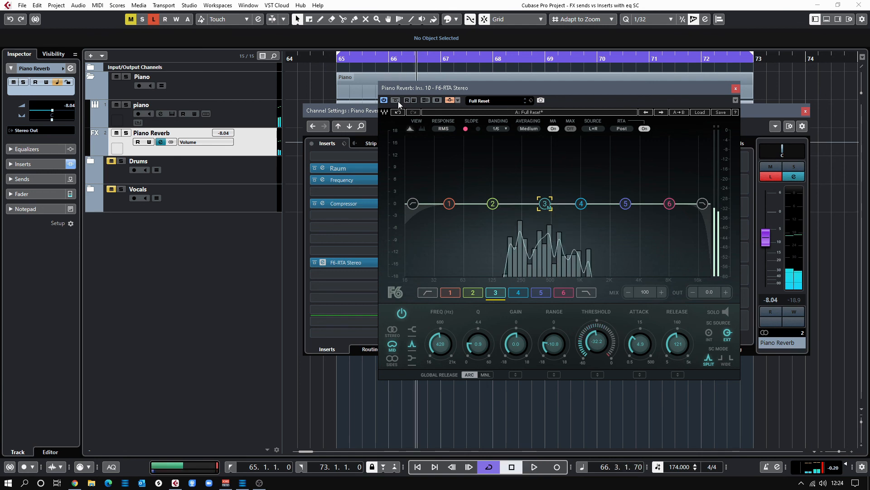
Close the F6-RTA Stereo editor, disable Listen on the Piano Reverb channel and select the Drums folder track.
{"action": "left_click", "coordinate": [736, 89]}
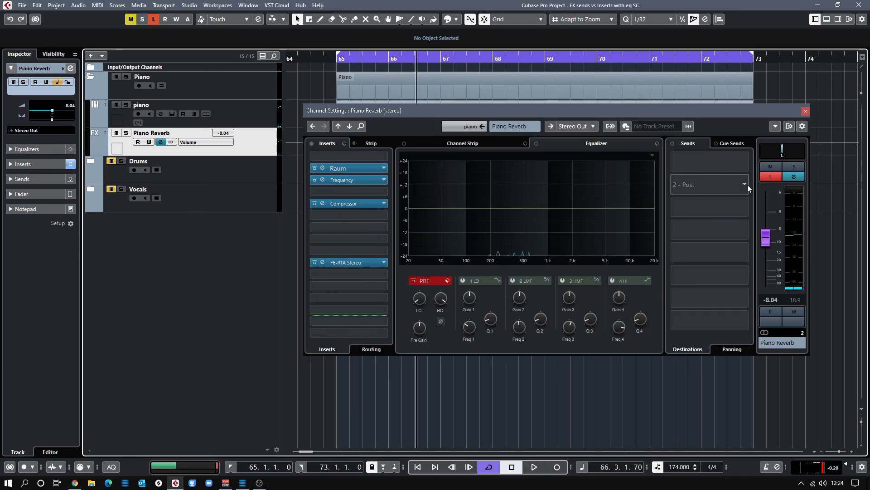
{"action": "left_click", "coordinate": [766, 177]}
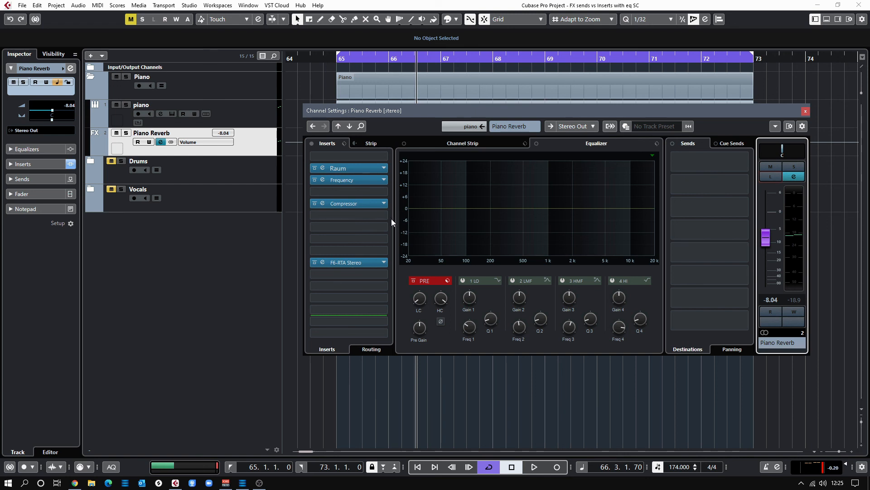
{"action": "left_click", "coordinate": [240, 168]}
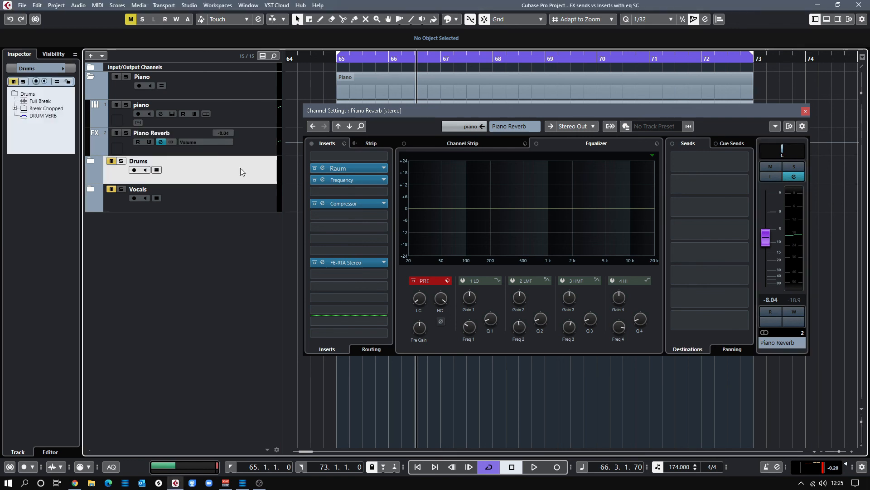